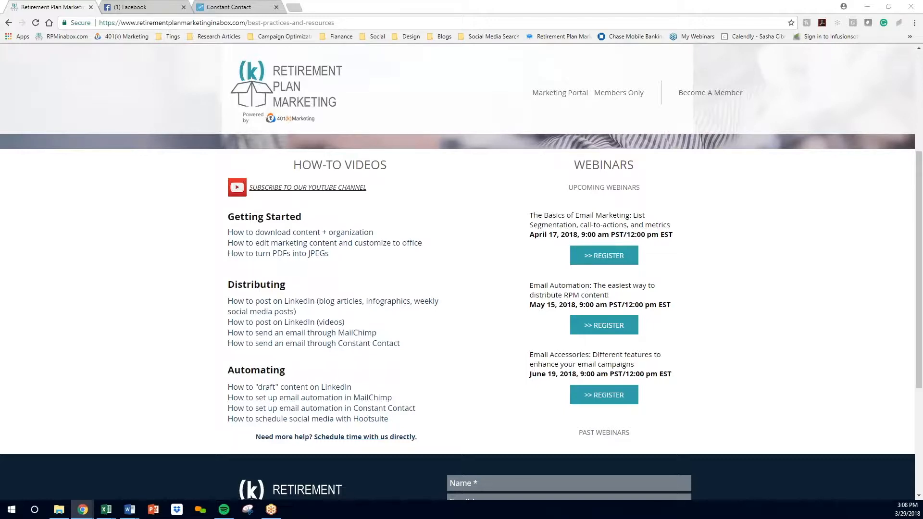
- Switch to the Constant Contact campaigns page, close the Facebook tab and start creating an Autoresponder Series under Email Automation
{"action": "left_click", "coordinate": [216, 5]}
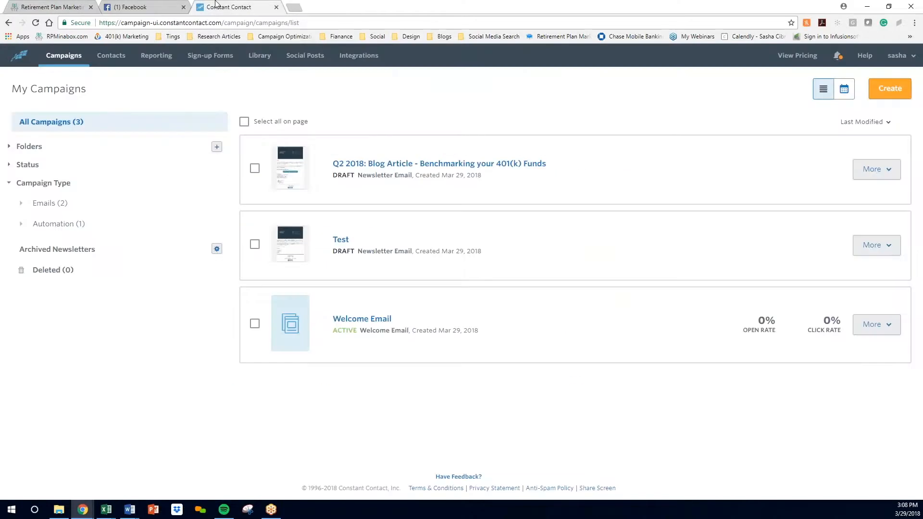
{"action": "left_click", "coordinate": [184, 7]}
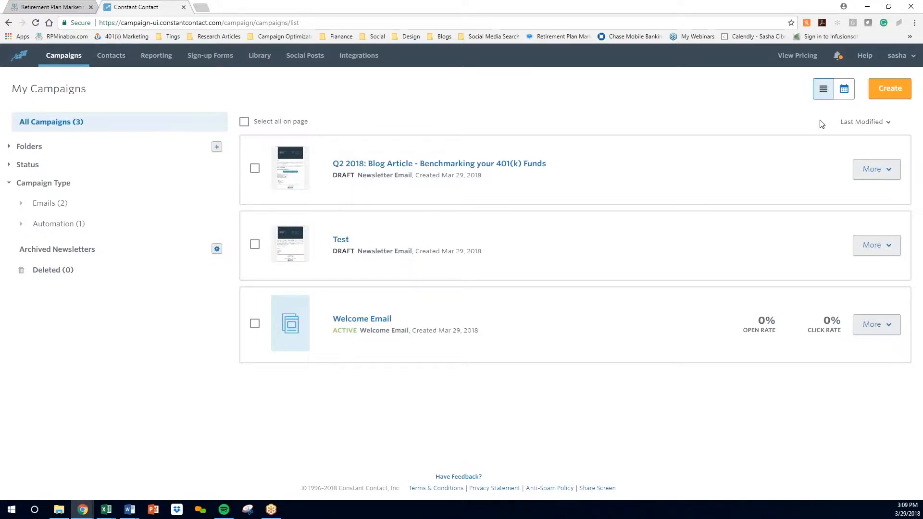
{"action": "left_click", "coordinate": [892, 93]}
{"action": "left_click", "coordinate": [527, 232]}
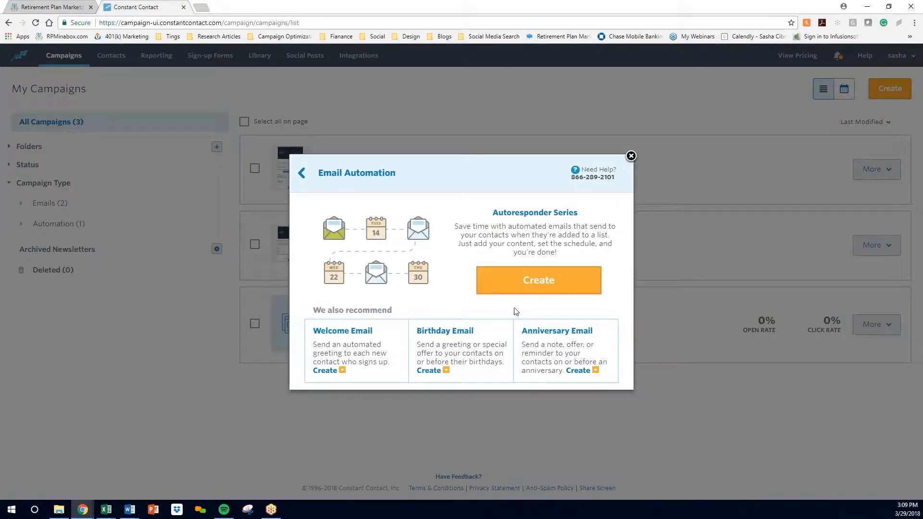
{"action": "left_click", "coordinate": [519, 287]}
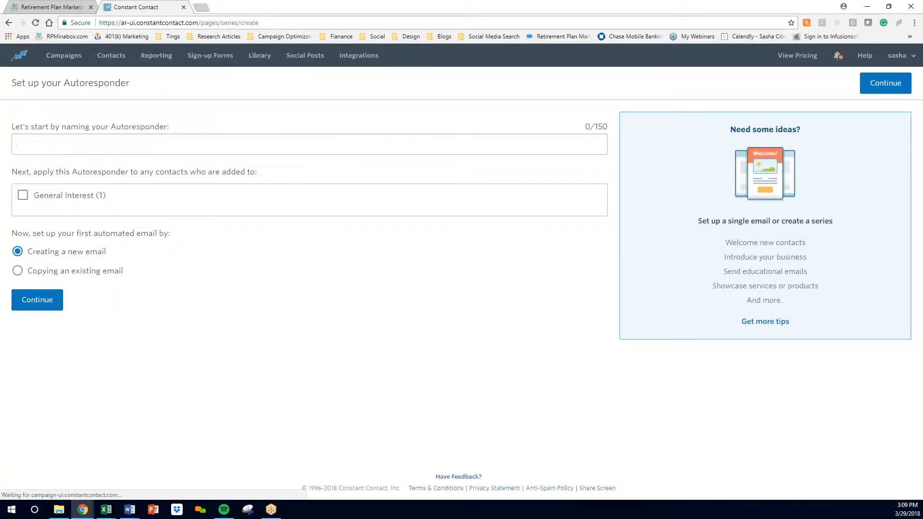
- Set up the autoresponder as "Q2 RPM Content [DRIP]" for the General Interest list, with its first email copied from an existing one
{"action": "left_click", "coordinate": [105, 149]}
{"action": "type", "text": "Q2 RPM C"}
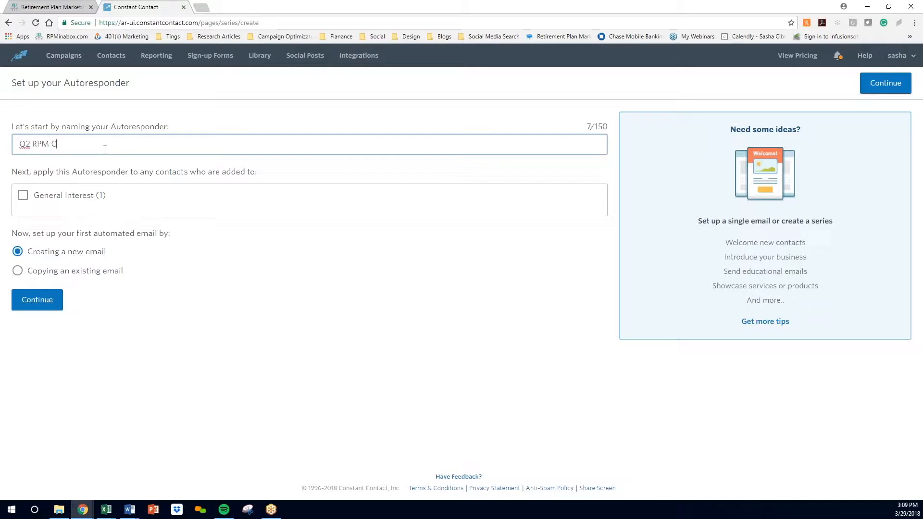
{"action": "type", "text": "ontent [DRIP]"}
{"action": "left_click", "coordinate": [28, 198]}
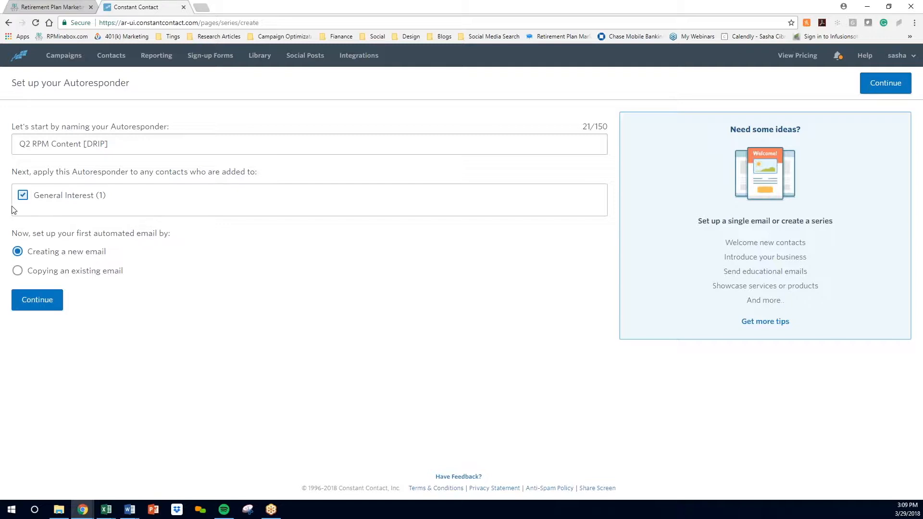
{"action": "left_click", "coordinate": [49, 272]}
{"action": "left_click", "coordinate": [38, 301]}
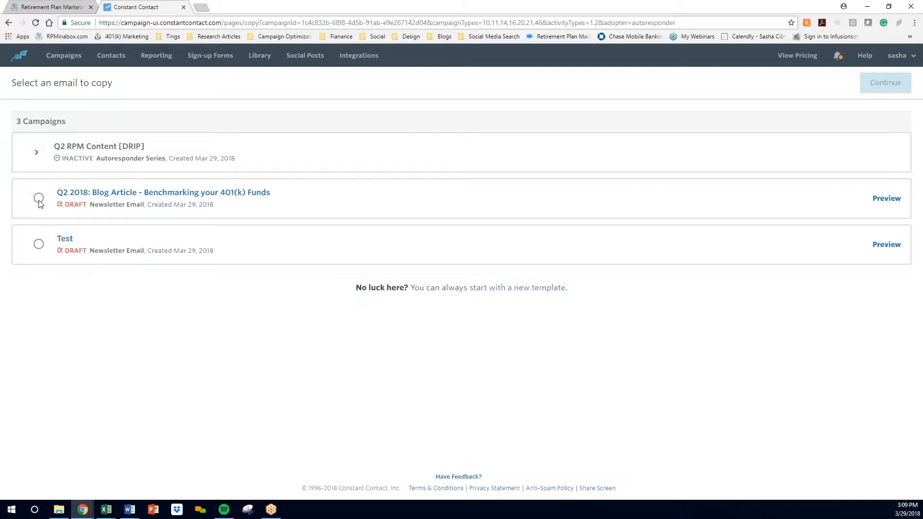
- Copy the "Q2 2018: Blog Article - Benchmarking your 401(k) Funds" email and try to name the copy "Q2 2018: Blog Article - Benchmarking Your 401(k) Funds"
{"action": "left_click", "coordinate": [39, 199]}
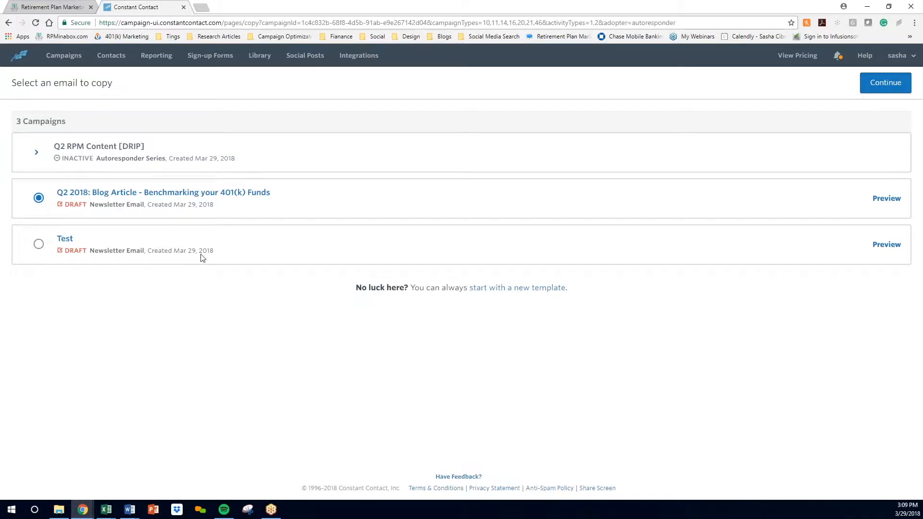
{"action": "left_click", "coordinate": [869, 83]}
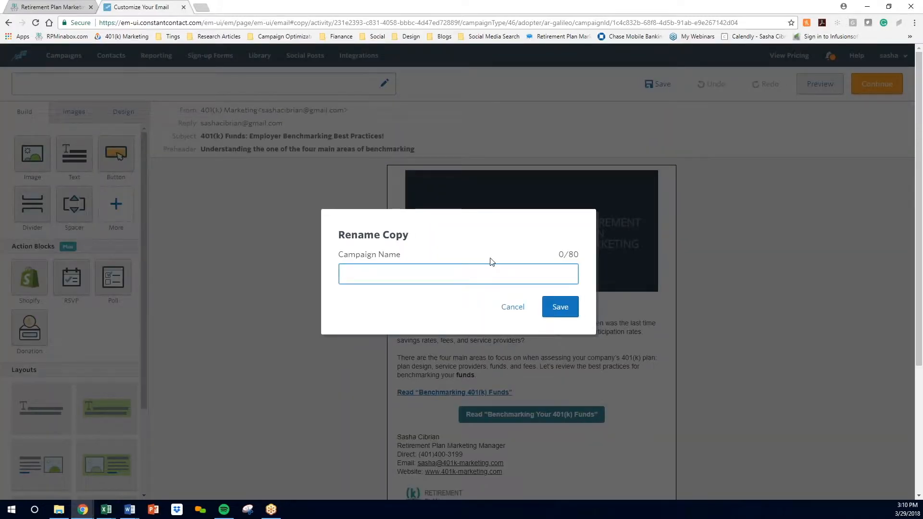
{"action": "type", "text": "Q2 2018: Blog A"}
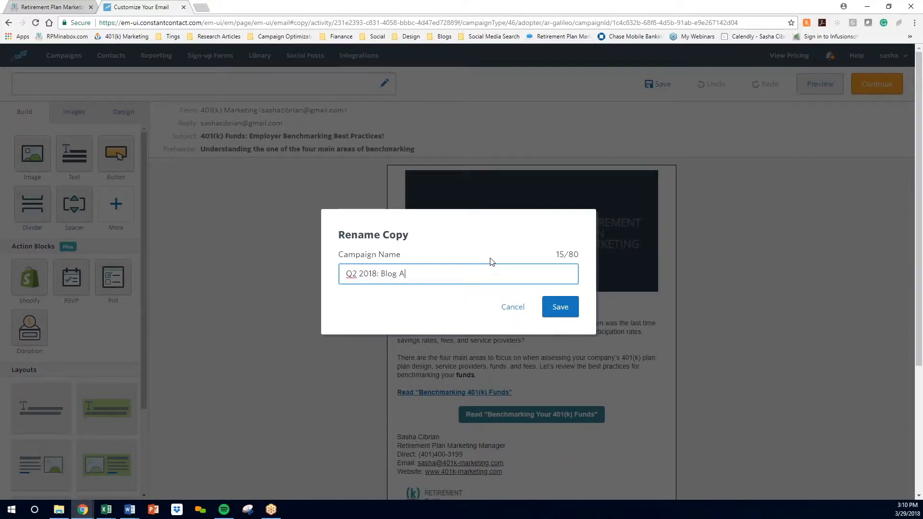
{"action": "type", "text": "rticle - Benchma"}
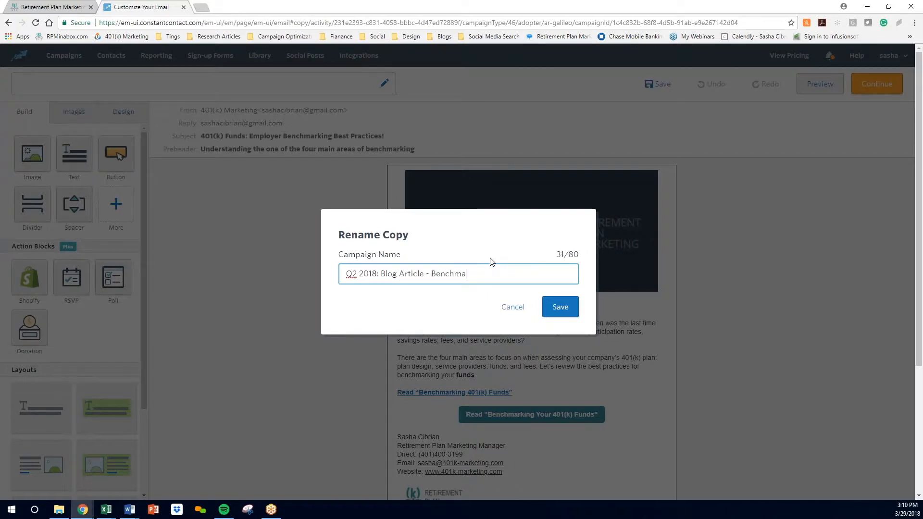
{"action": "type", "text": "rking Your 401(k) Funds"}
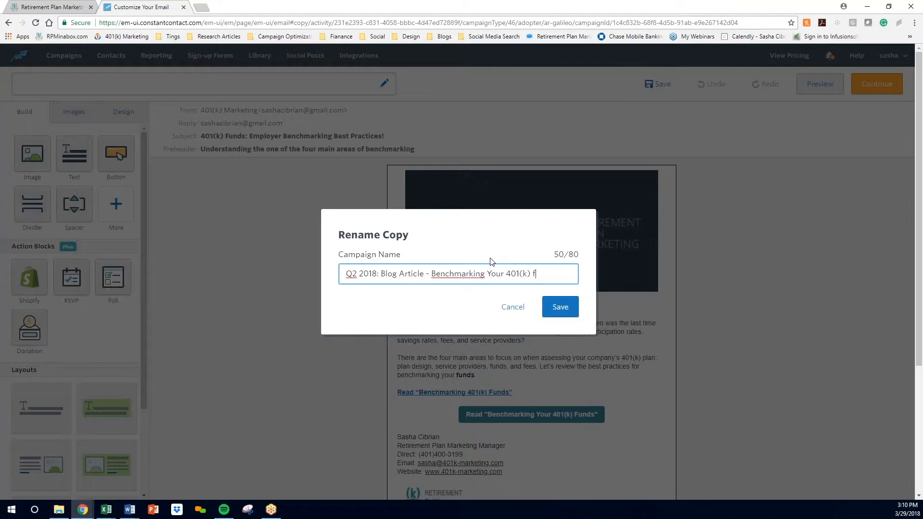
{"action": "key", "text": "Return"}
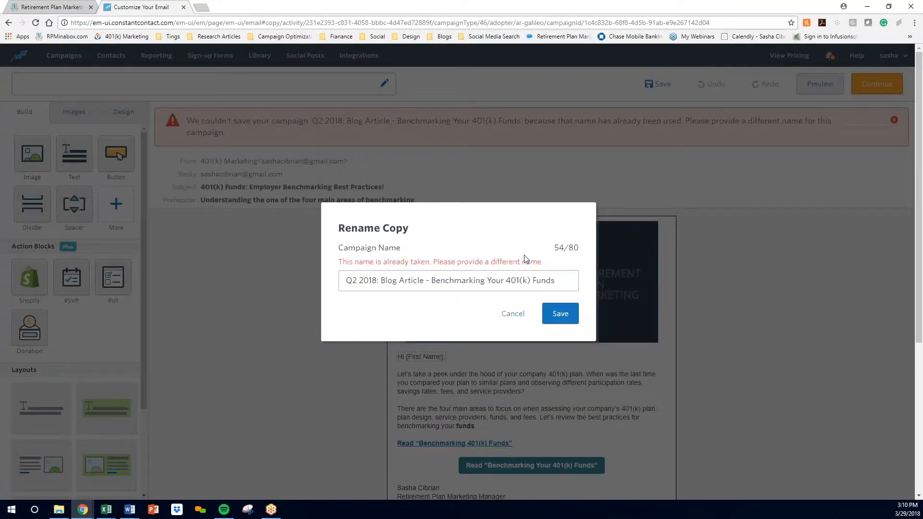
- Save the copy under the name "Blog Article - Benchmarking Your 401(k) Funds" and dismiss the naming error
{"action": "left_click", "coordinate": [547, 286]}
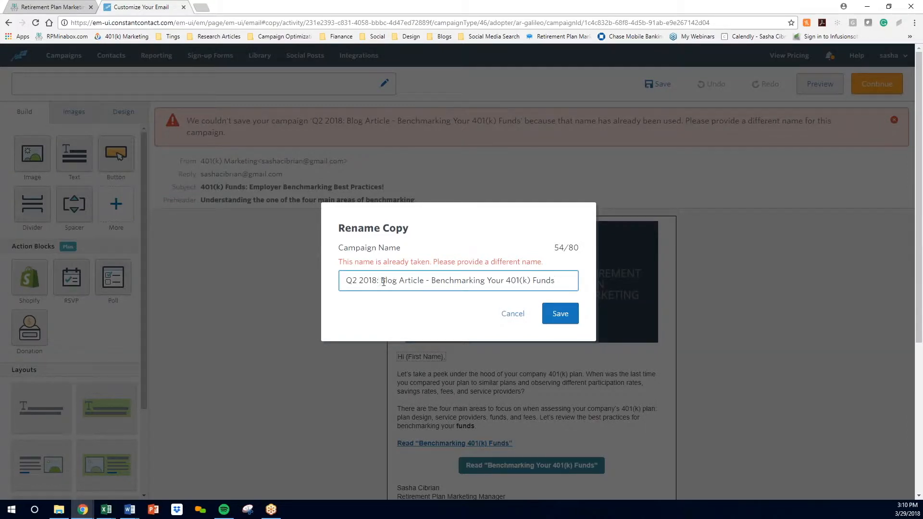
{"action": "left_click_drag", "start_coordinate": [380, 282], "coordinate": [328, 283]}
{"action": "key", "text": "BackSpace"}
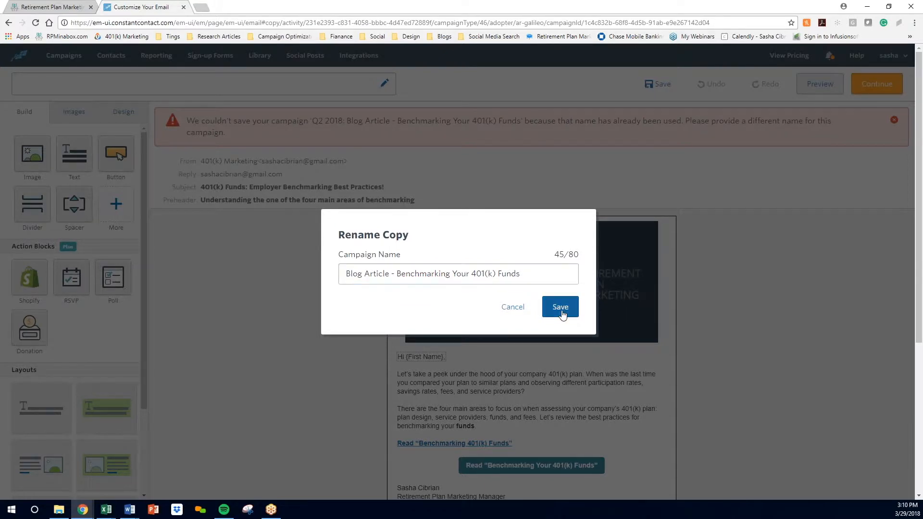
{"action": "left_click", "coordinate": [561, 311]}
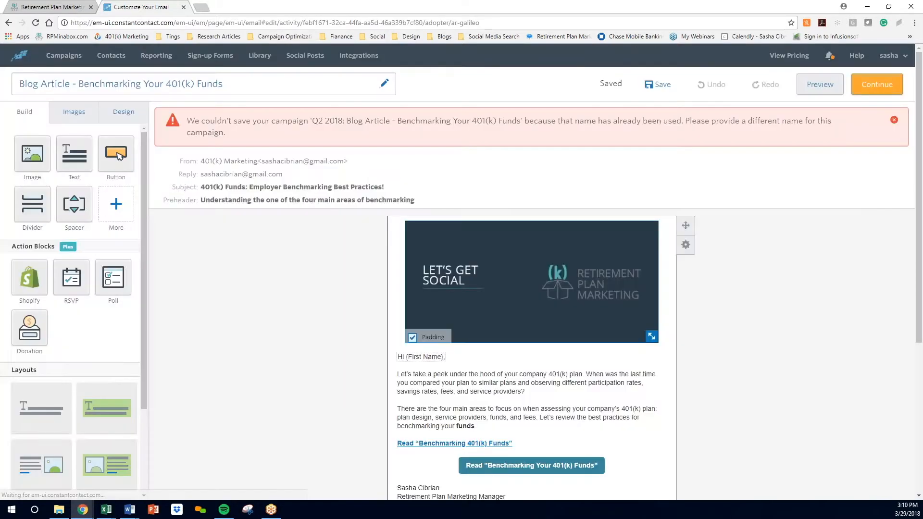
{"action": "left_click", "coordinate": [624, 175]}
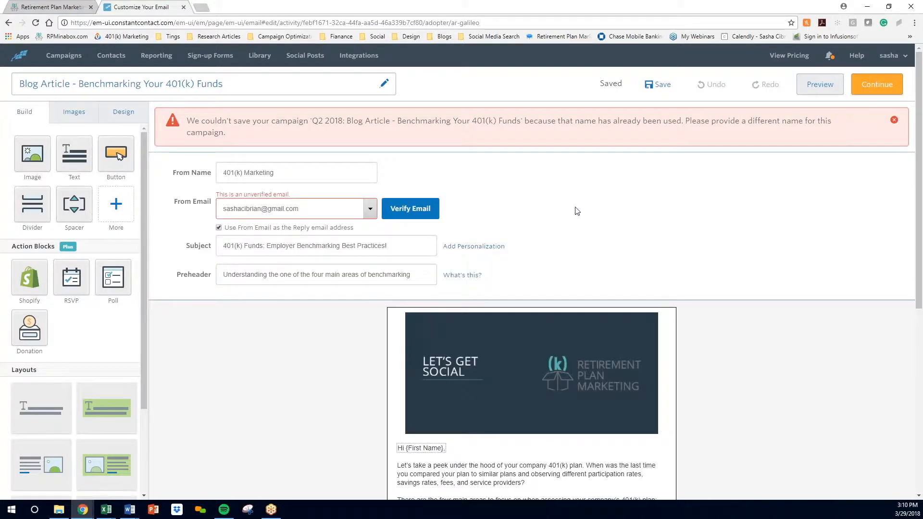
{"action": "left_click", "coordinate": [510, 109]}
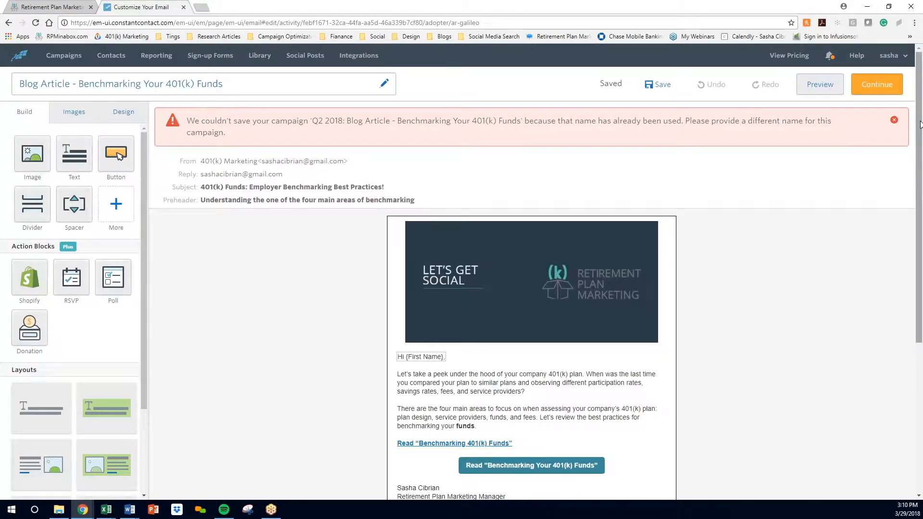
{"action": "left_click", "coordinate": [894, 120]}
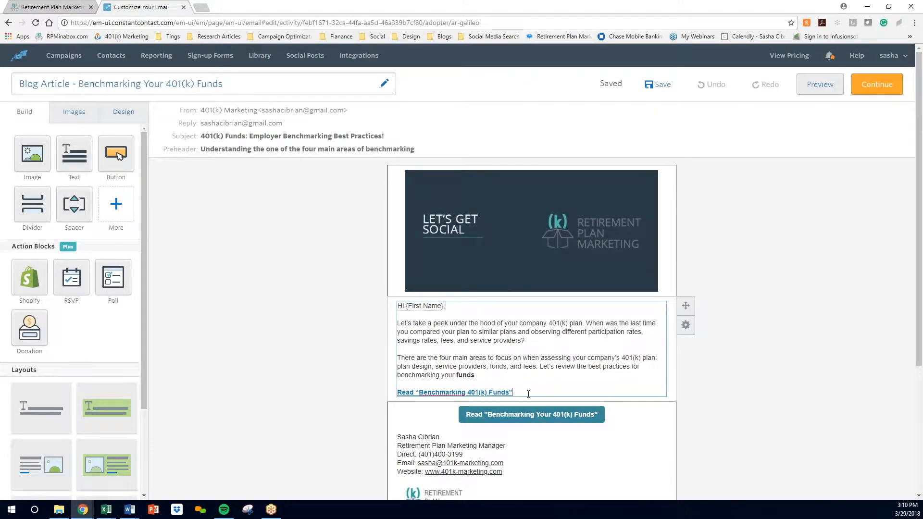
- Delete the "Read "Benchmarking 401(k) Funds"" text link from the email body and continue to the series summary
{"action": "left_click", "coordinate": [511, 392]}
{"action": "left_click_drag", "start_coordinate": [512, 393], "coordinate": [373, 393]}
{"action": "key", "text": "BackSpace"}
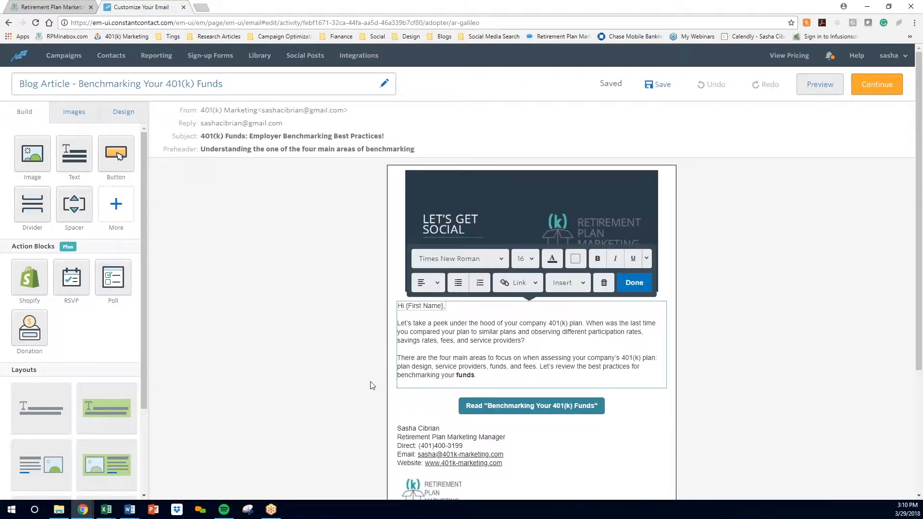
{"action": "key", "text": "BackSpace"}
{"action": "left_click", "coordinate": [633, 283]}
{"action": "scroll", "coordinate": [531, 299], "scroll_direction": "down", "scroll_amount": 3}
{"action": "scroll", "coordinate": [531, 299], "scroll_direction": "up", "scroll_amount": 3}
{"action": "left_click", "coordinate": [877, 84]}
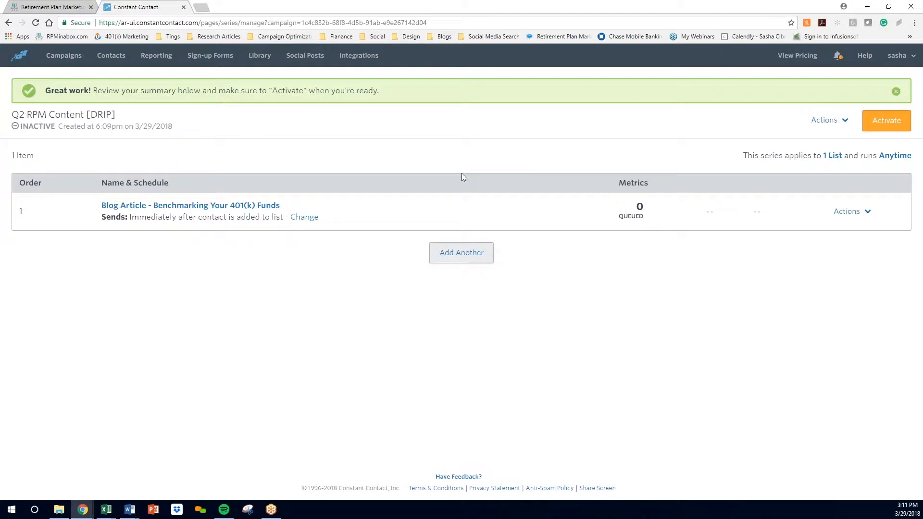
- Add another email to the series by copying the existing "Q2 2018: Blog Article - Benchmarking your 401(k) Funds" draft
{"action": "left_click", "coordinate": [455, 258]}
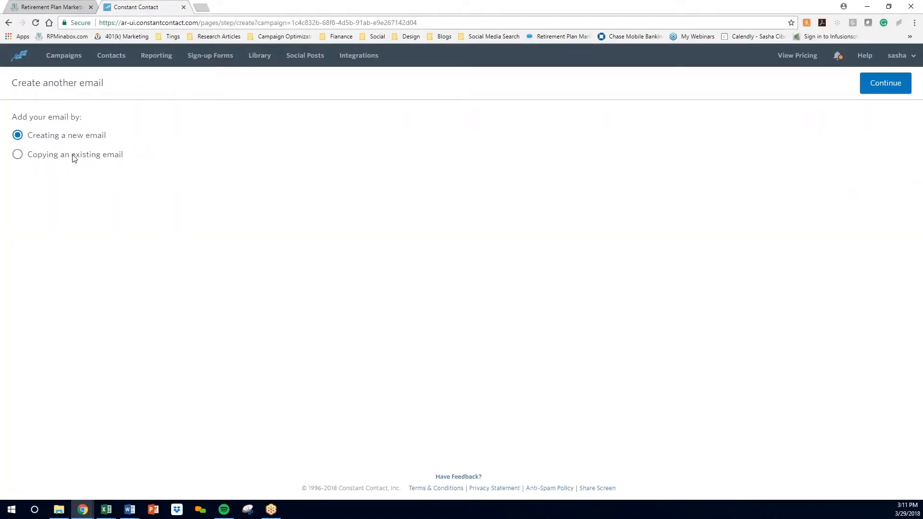
{"action": "left_click", "coordinate": [73, 157]}
{"action": "left_click", "coordinate": [892, 86]}
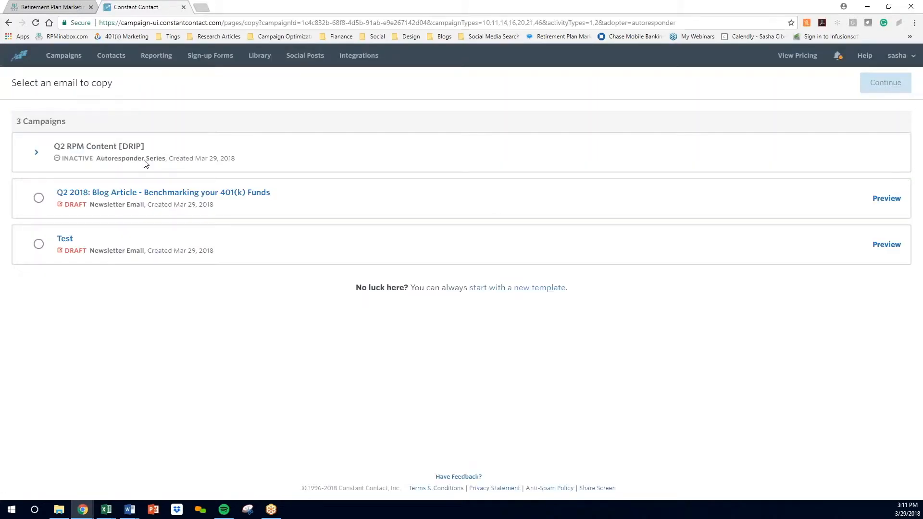
{"action": "left_click", "coordinate": [39, 198]}
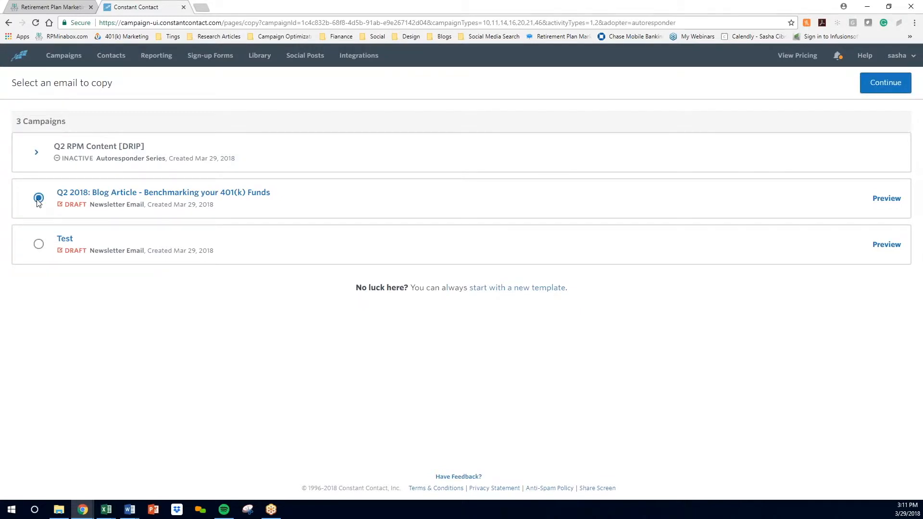
{"action": "left_click", "coordinate": [892, 84]}
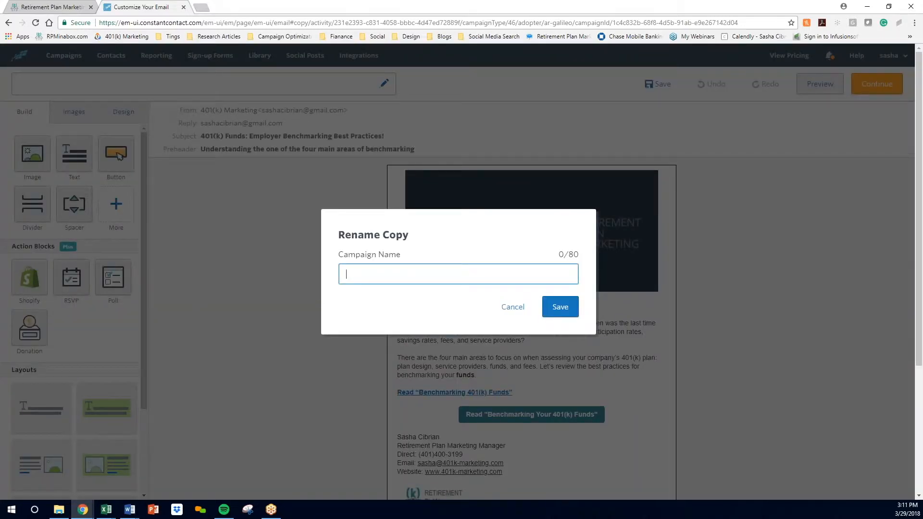
- Name the copied email "Blog Article: Should We Have a Retirement Plan Committee?" and save it
{"action": "type", "text": "Blog Article:"}
{"action": "type", "text": "Should We Have a Retirement"}
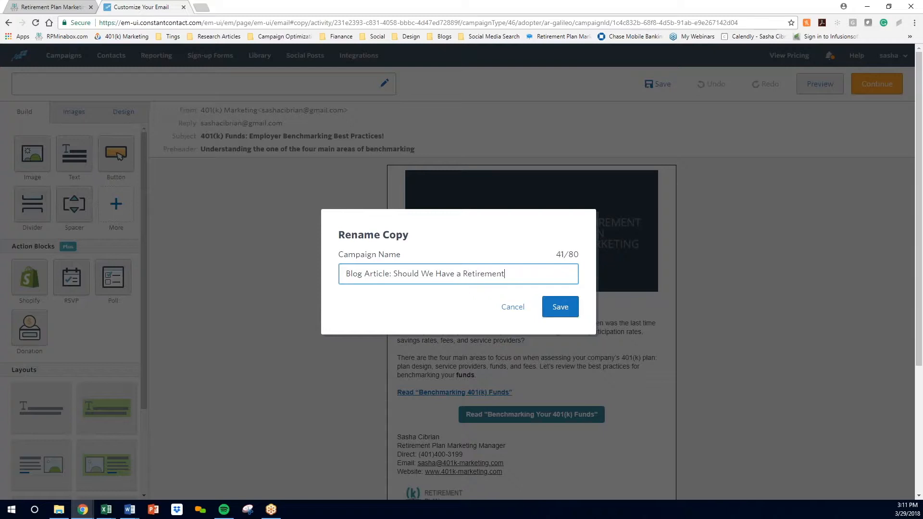
{"action": "type", "text": " Plan Committee?"}
{"action": "left_click", "coordinate": [557, 307]}
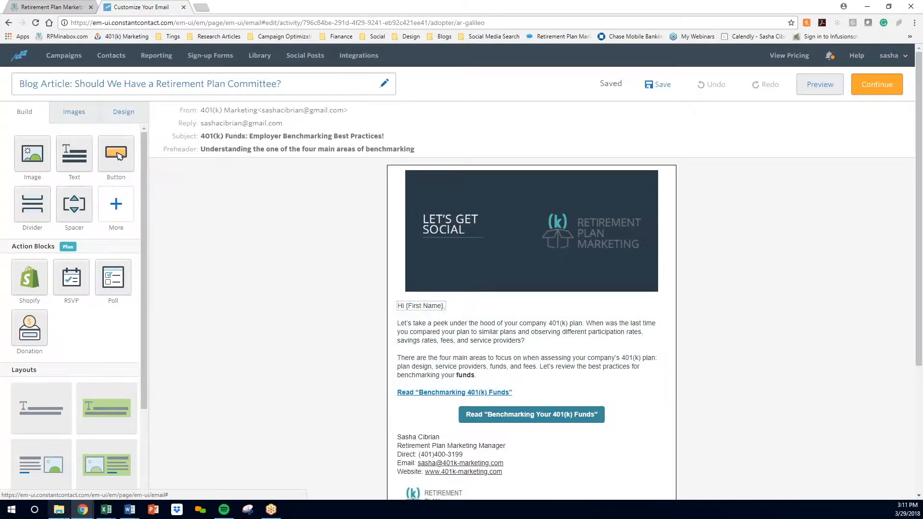
- Open the blog article email template from the "Should We Have a Retirement Plan Committee" folder in Q2 2018 Blog Articles, and minimize File Explorer
{"action": "left_click", "coordinate": [60, 511]}
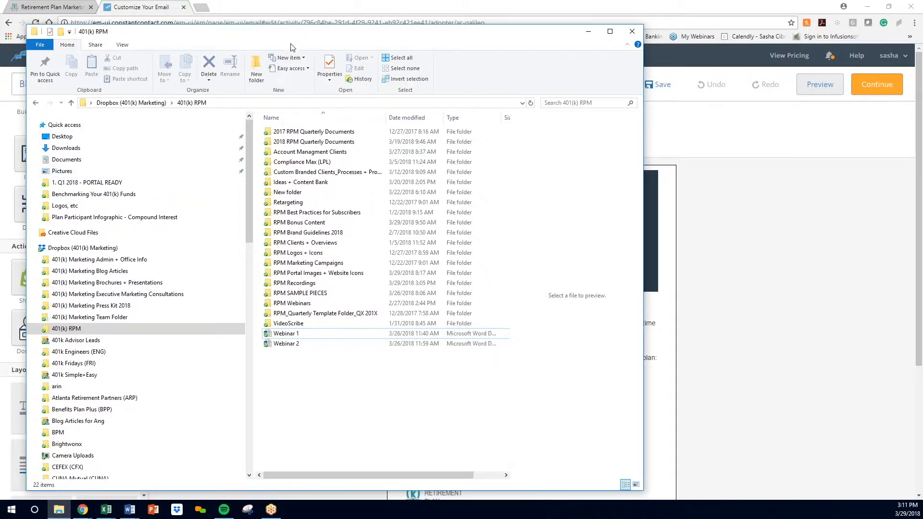
{"action": "left_click_drag", "start_coordinate": [146, 27], "coordinate": [0, 90]}
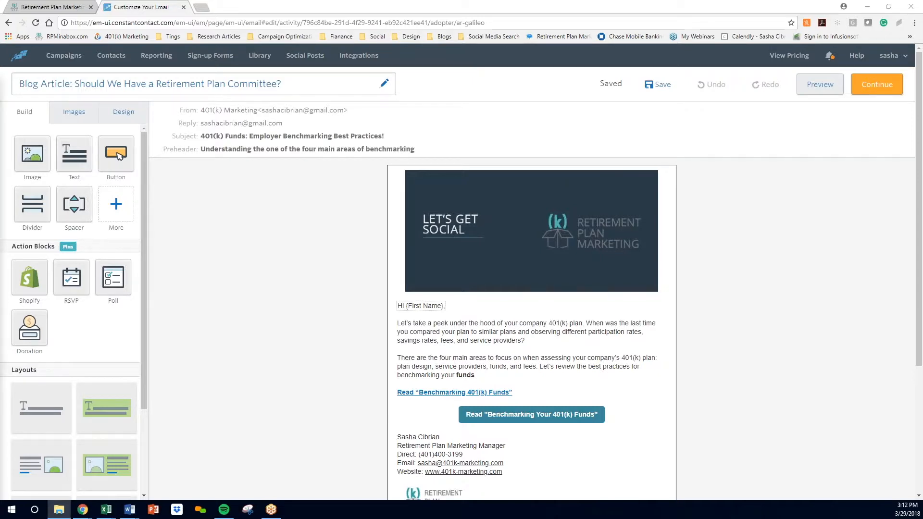
{"action": "left_click", "coordinate": [58, 509]}
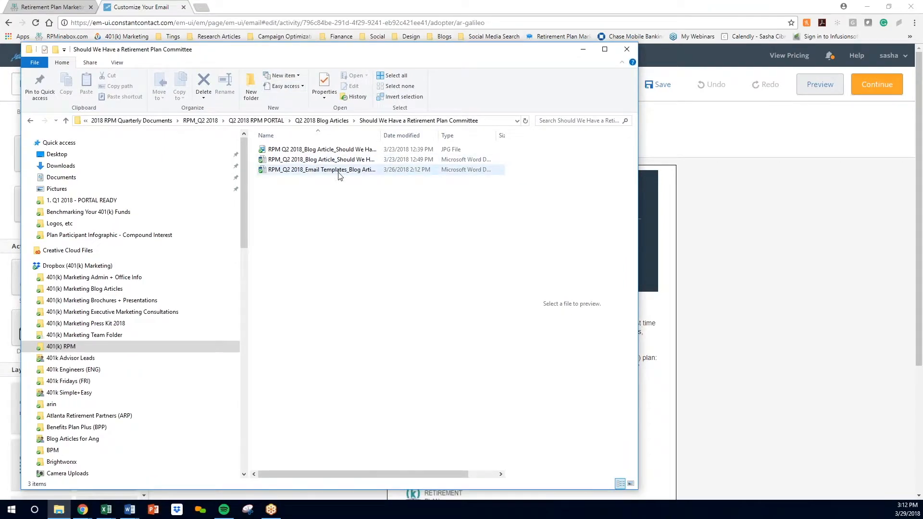
{"action": "left_click", "coordinate": [339, 171]}
{"action": "key", "text": "F2"}
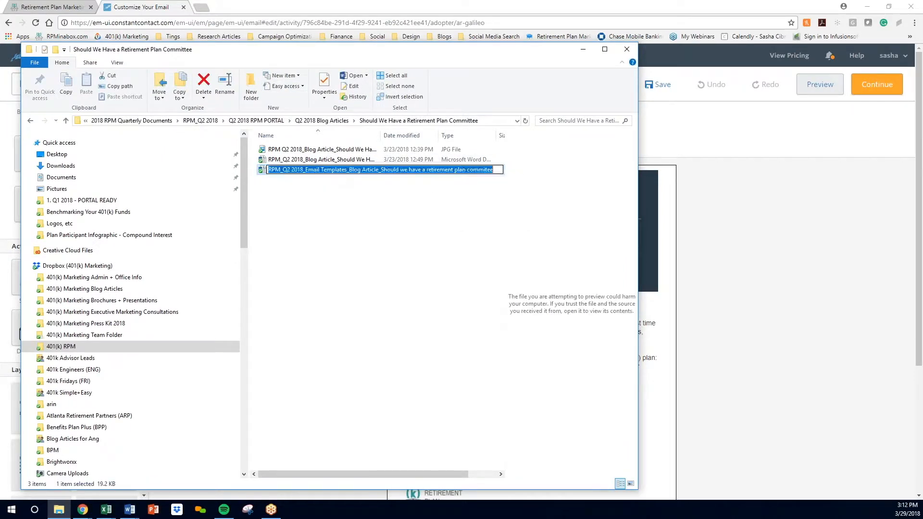
{"action": "key", "text": "Return"}
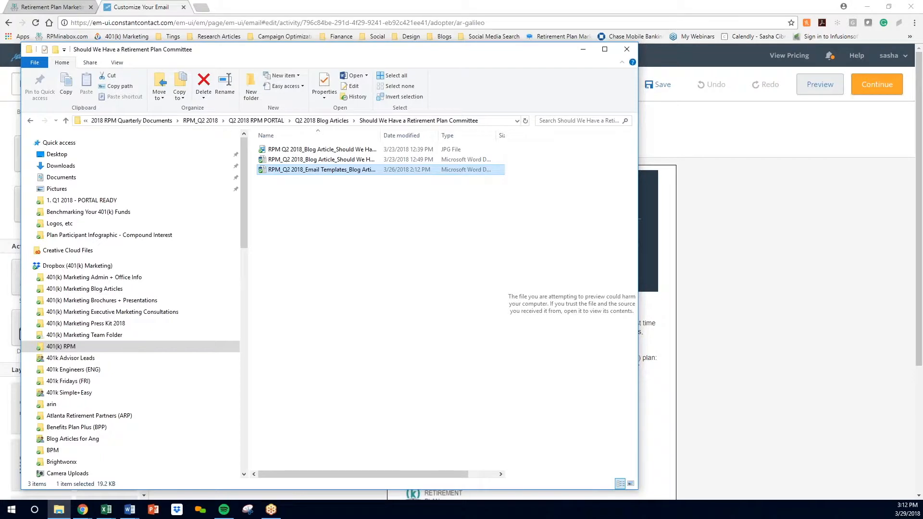
{"action": "left_click", "coordinate": [592, 48]}
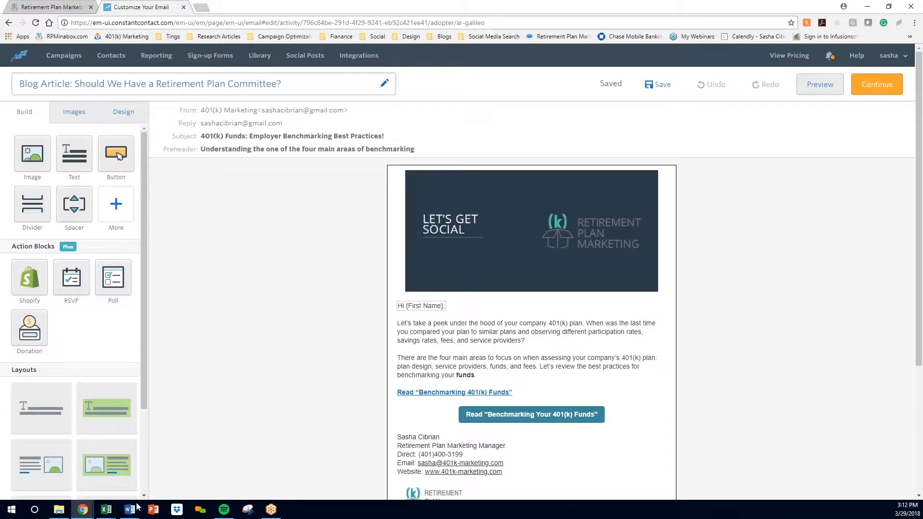
- Switch to the protected-view email template in Word and enable editing to reach the Email #1 subject line
{"action": "mouse_move", "coordinate": [133, 508]}
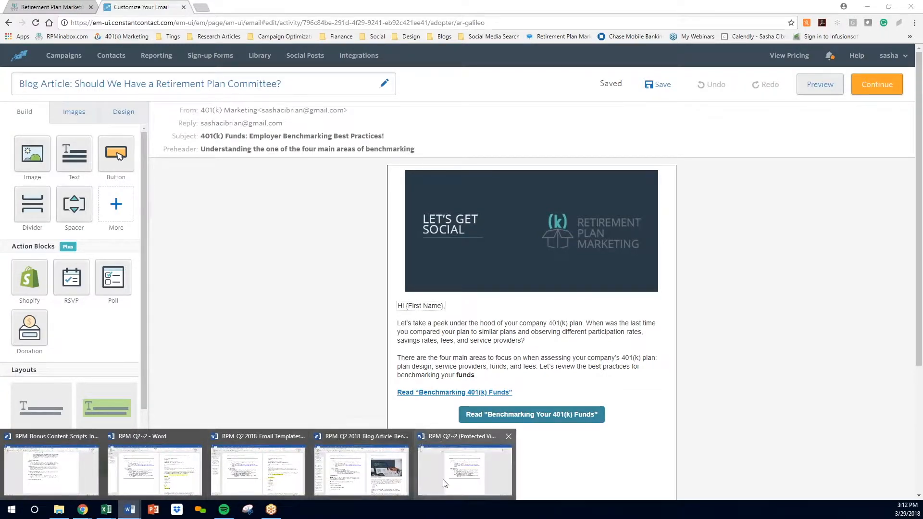
{"action": "left_click", "coordinate": [425, 491]}
{"action": "left_click", "coordinate": [466, 284]}
{"action": "left_click", "coordinate": [393, 41]}
{"action": "left_click", "coordinate": [464, 277]}
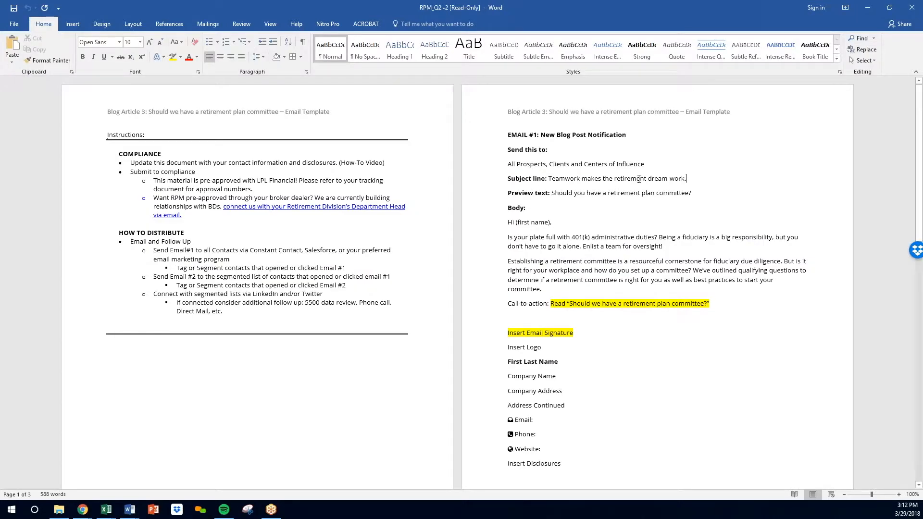
- Copy the Email #1 subject line from the Word template and set the email's subject to "Teamwork makes the retirement dream-work."
{"action": "left_click_drag", "start_coordinate": [693, 179], "coordinate": [548, 179]}
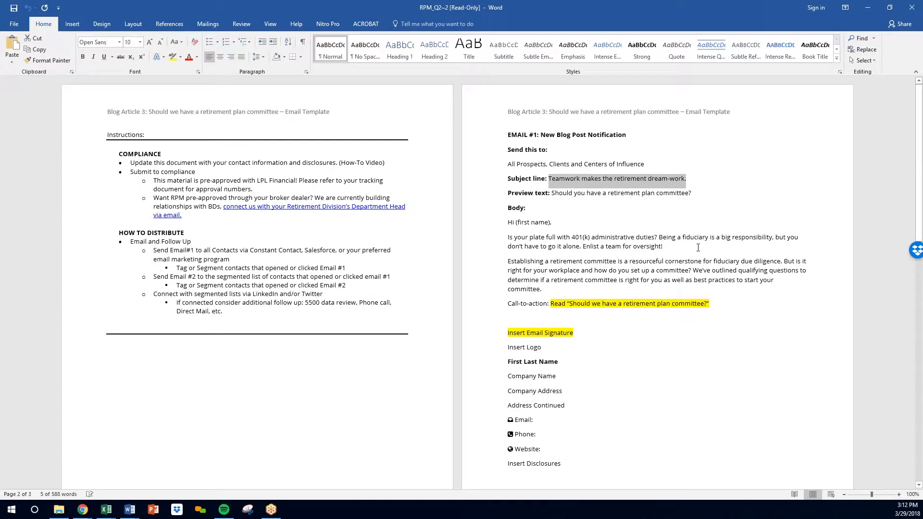
{"action": "key", "text": "alt+Tab"}
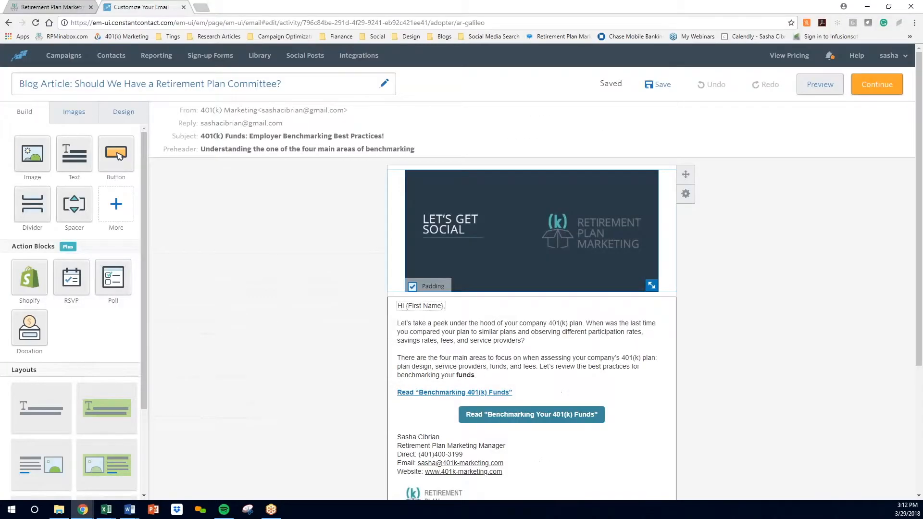
{"action": "left_click", "coordinate": [324, 140]}
{"action": "key", "text": "ctrl+a"}
{"action": "key", "text": "ctrl+v"}
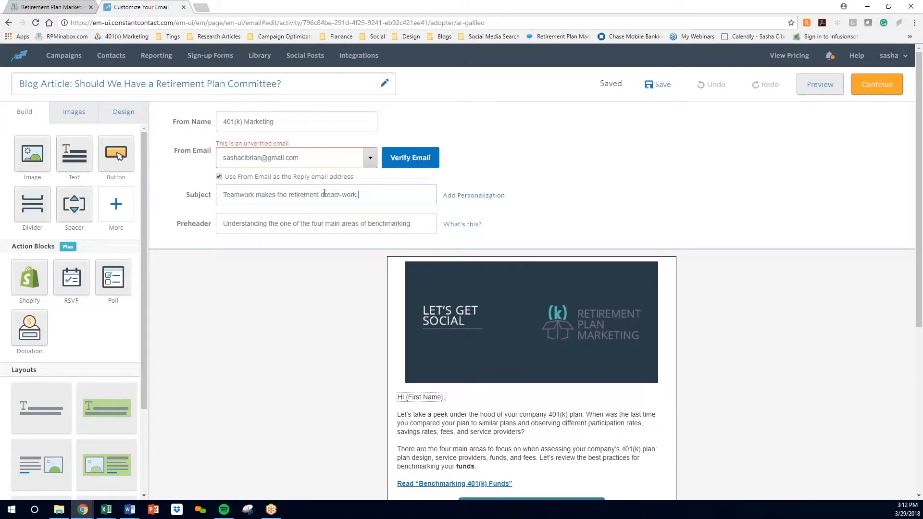
- Replace the email's preheader with the template's preview text, "Should you have a retirement plan committee?"
{"action": "left_click", "coordinate": [354, 221]}
{"action": "key", "text": "ctrl+a"}
{"action": "key", "text": "BackSpace"}
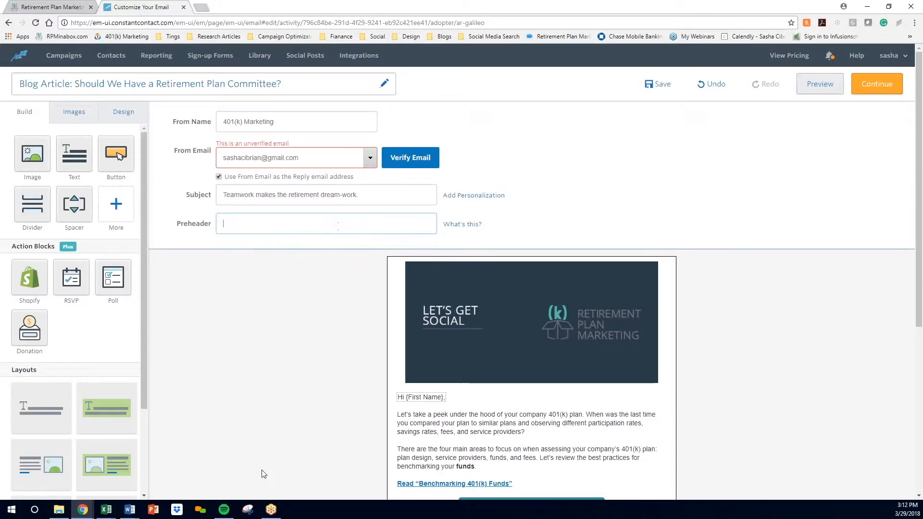
{"action": "mouse_move", "coordinate": [129, 510]}
{"action": "left_click", "coordinate": [459, 464]}
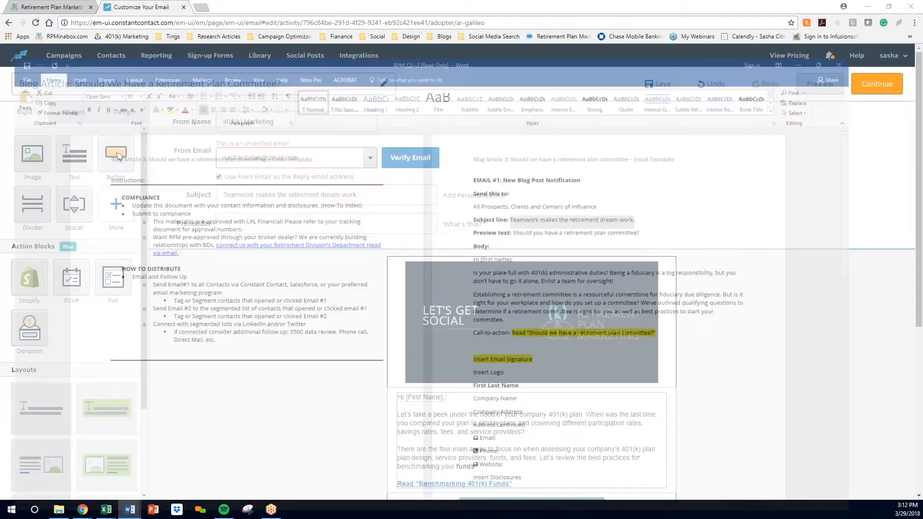
{"action": "left_click_drag", "start_coordinate": [691, 194], "coordinate": [551, 193]}
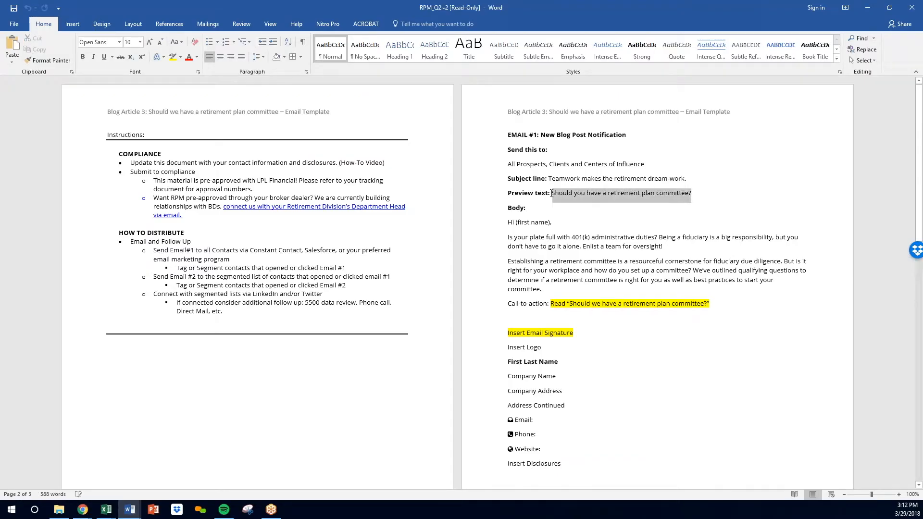
{"action": "key", "text": "ctrl+c"}
{"action": "key", "text": "ctrl+c"}
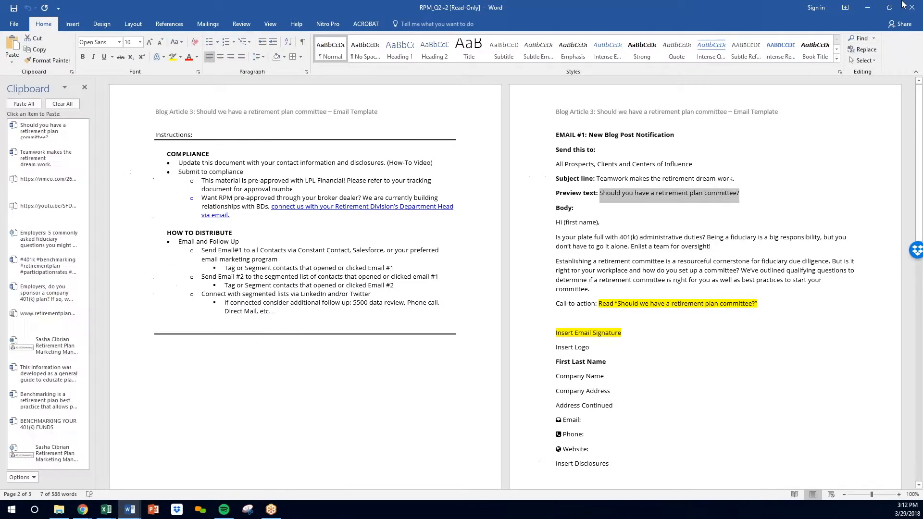
{"action": "key", "text": "alt+Tab"}
{"action": "key", "text": "ctrl+v"}
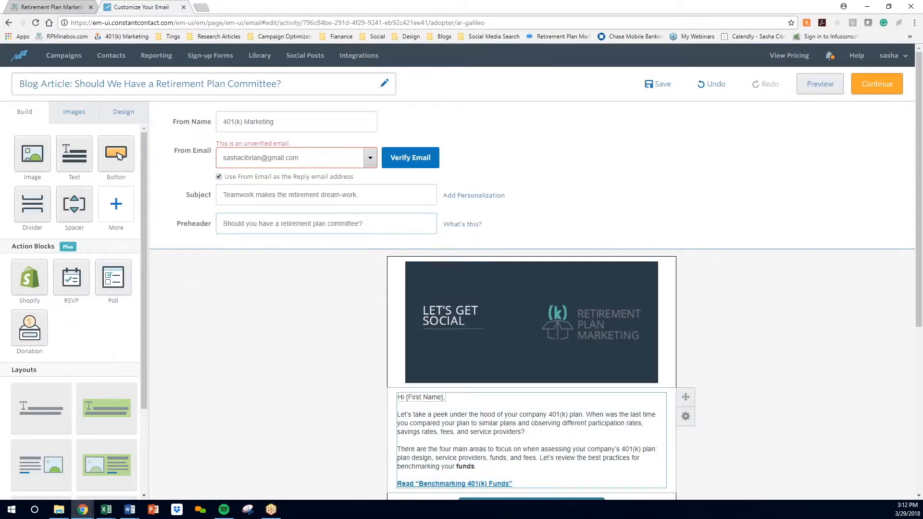
- Delete the 'Read "Benchmarking 401(k) Funds"' text link and the blank line above it from the email body
{"action": "left_click", "coordinate": [476, 395]}
{"action": "scroll", "coordinate": [476, 394], "scroll_direction": "down", "scroll_amount": 4}
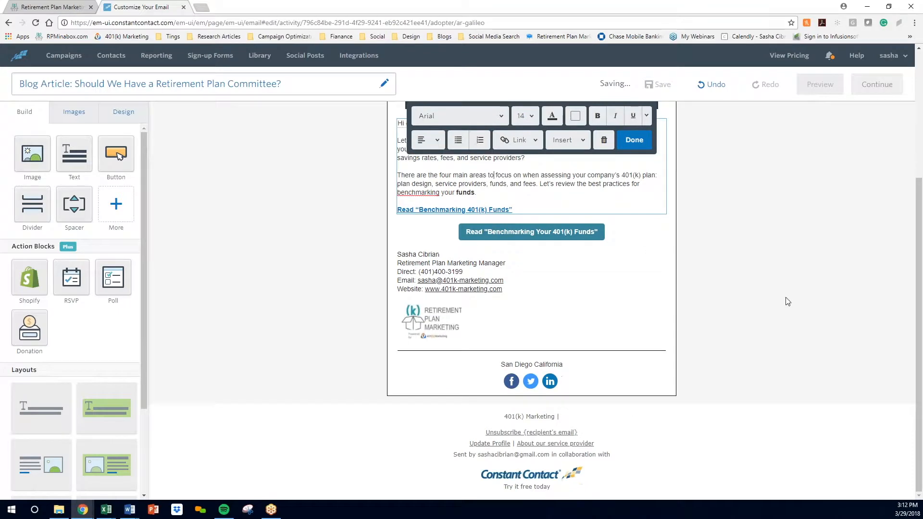
{"action": "scroll", "coordinate": [768, 324], "scroll_direction": "up", "scroll_amount": 2}
{"action": "left_click", "coordinate": [768, 325]}
{"action": "left_click_drag", "start_coordinate": [520, 306], "coordinate": [409, 297]}
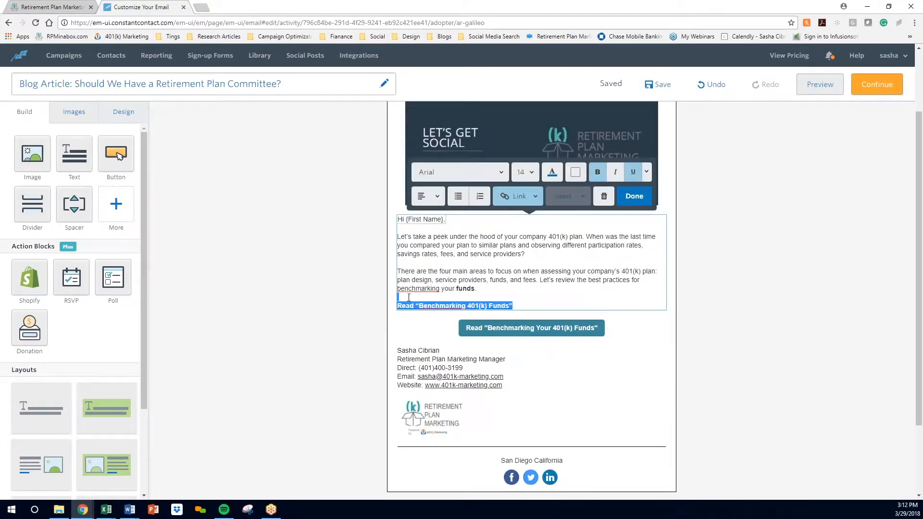
{"action": "key", "text": "BackSpace"}
{"action": "key", "text": "BackSpace"}
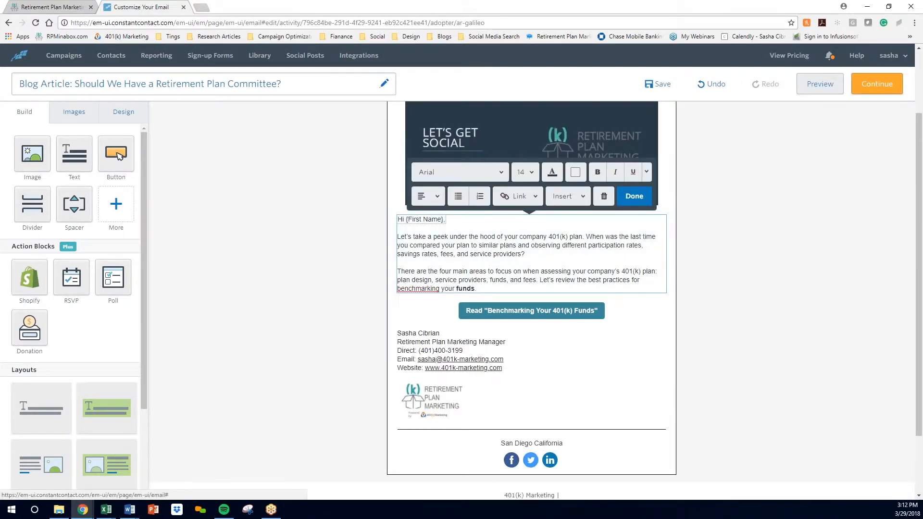
- Replace the email's body paragraphs below the greeting with the two Email #1 body paragraphs from the Word template
{"action": "mouse_move", "coordinate": [129, 509]}
{"action": "left_click", "coordinate": [464, 461]}
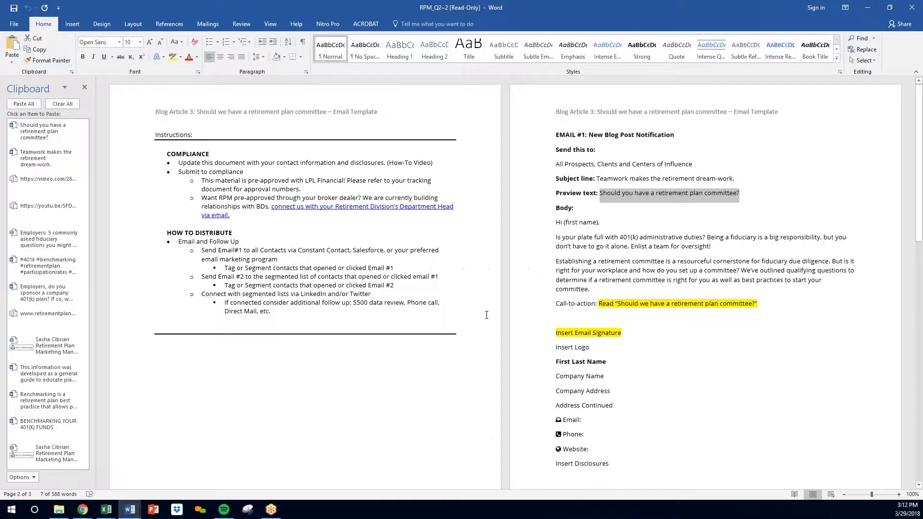
{"action": "left_click_drag", "start_coordinate": [556, 237], "coordinate": [672, 301]}
{"action": "key", "text": "ctrl+c"}
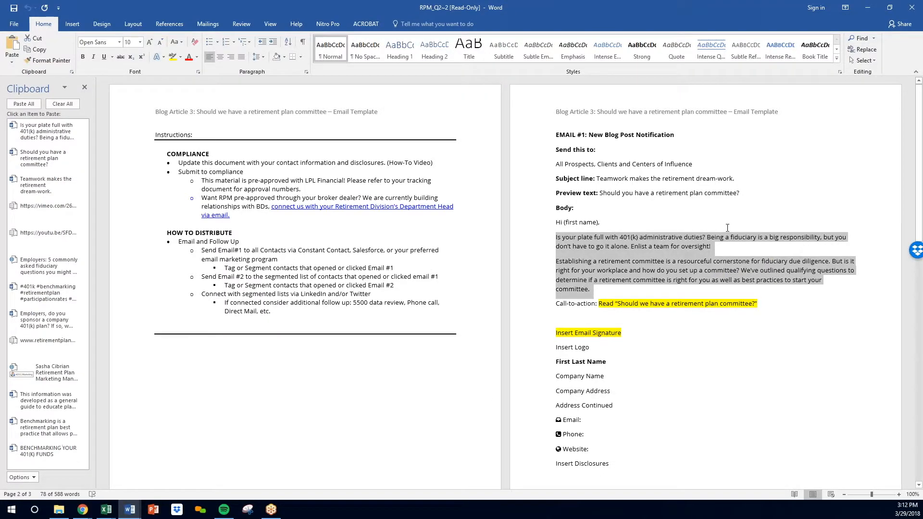
{"action": "key", "text": "alt+Tab"}
{"action": "left_click_drag", "start_coordinate": [476, 289], "coordinate": [387, 239]}
{"action": "right_click", "coordinate": [383, 250]}
{"action": "left_click", "coordinate": [414, 283]}
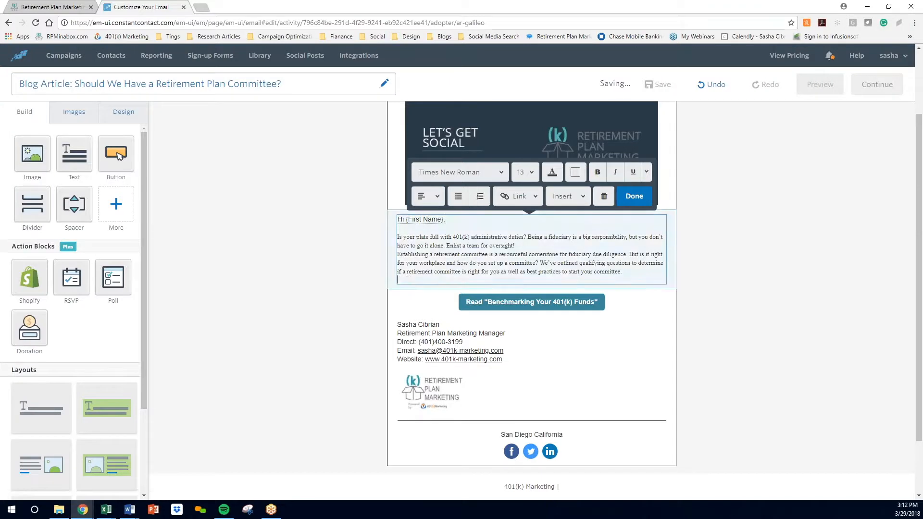
- Format the pasted body text as Arial 14, separate its two paragraphs with a blank line and remove the trailing empty line
{"action": "left_click_drag", "start_coordinate": [622, 272], "coordinate": [397, 228]}
{"action": "left_click", "coordinate": [472, 173]}
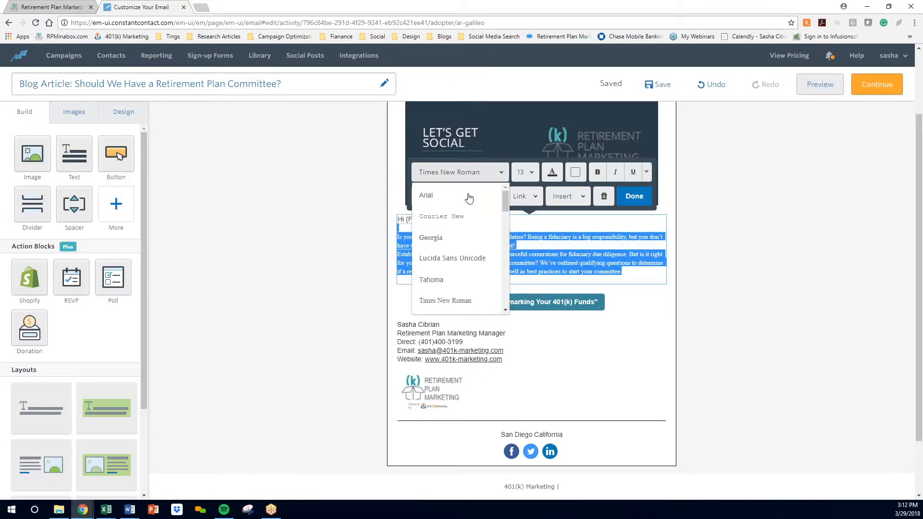
{"action": "left_click", "coordinate": [469, 196]}
{"action": "left_click", "coordinate": [525, 172]}
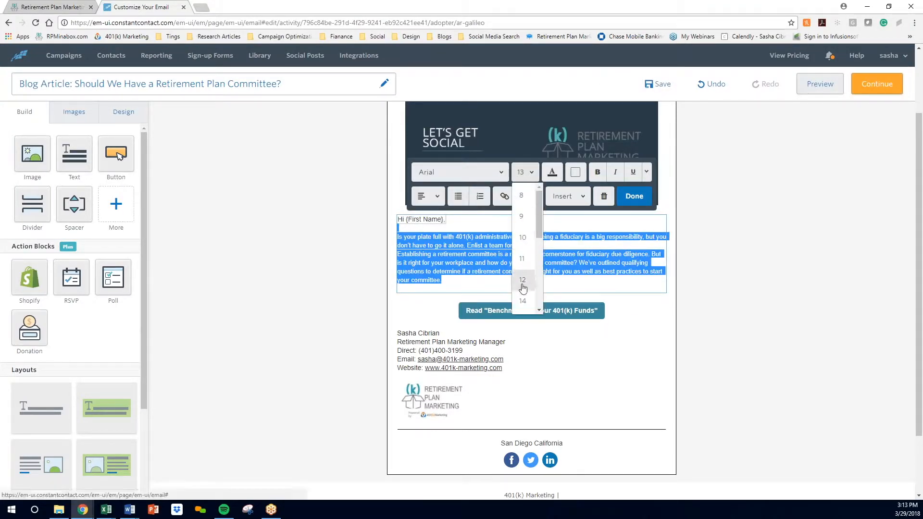
{"action": "left_click", "coordinate": [522, 301]}
{"action": "left_click", "coordinate": [593, 243]}
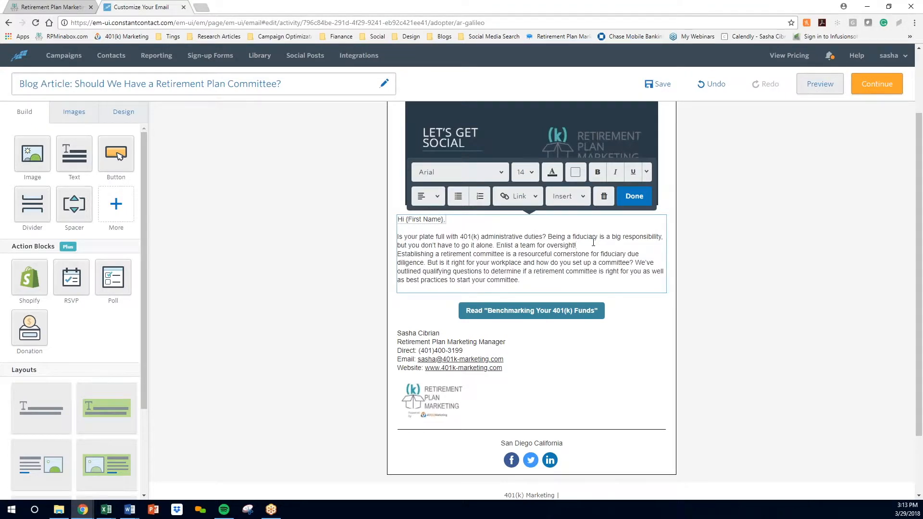
{"action": "key", "text": "Return"}
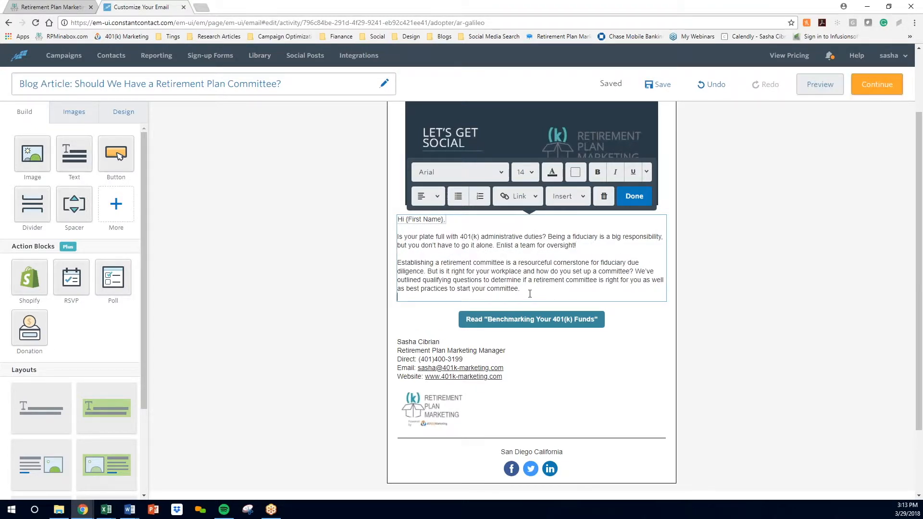
{"action": "key", "text": "BackSpace"}
{"action": "left_click", "coordinate": [573, 302]}
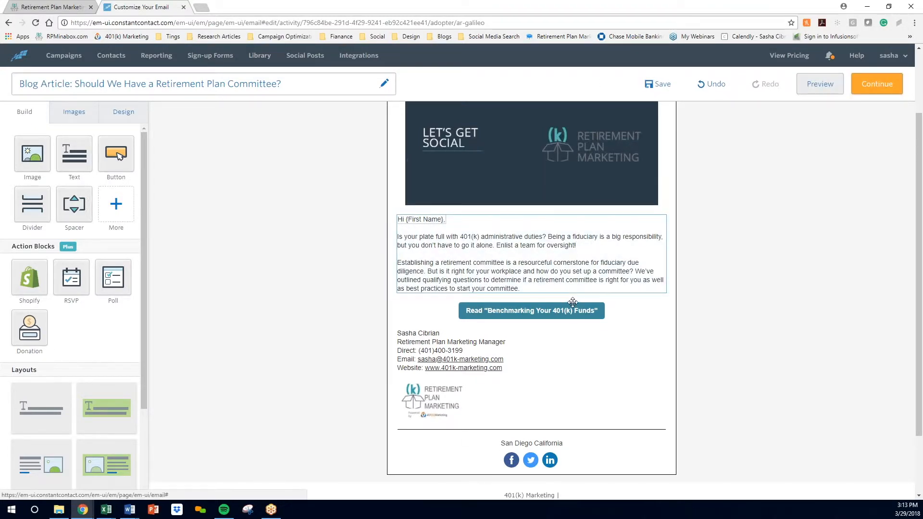
- Change the button text to 'Read "Should We Have a Retirement Plan Committee?"'
{"action": "left_click", "coordinate": [579, 312]}
{"action": "left_click", "coordinate": [525, 311]}
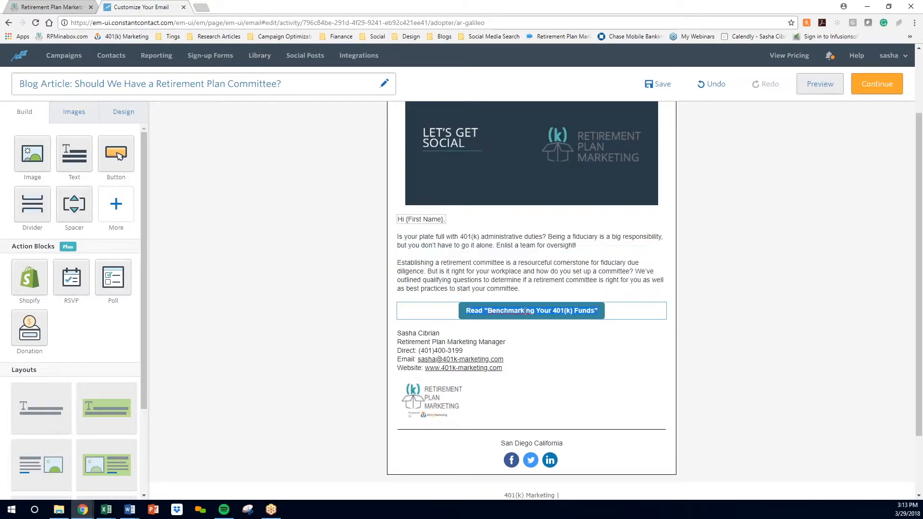
{"action": "left_click_drag", "start_coordinate": [487, 311], "coordinate": [596, 311]}
{"action": "key", "text": "BackSpace"}
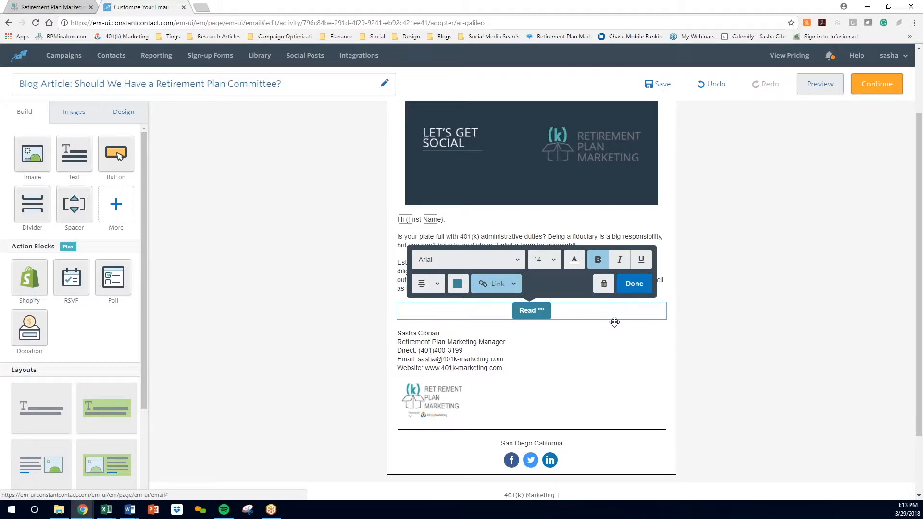
{"action": "type", "text": "Should We Have"}
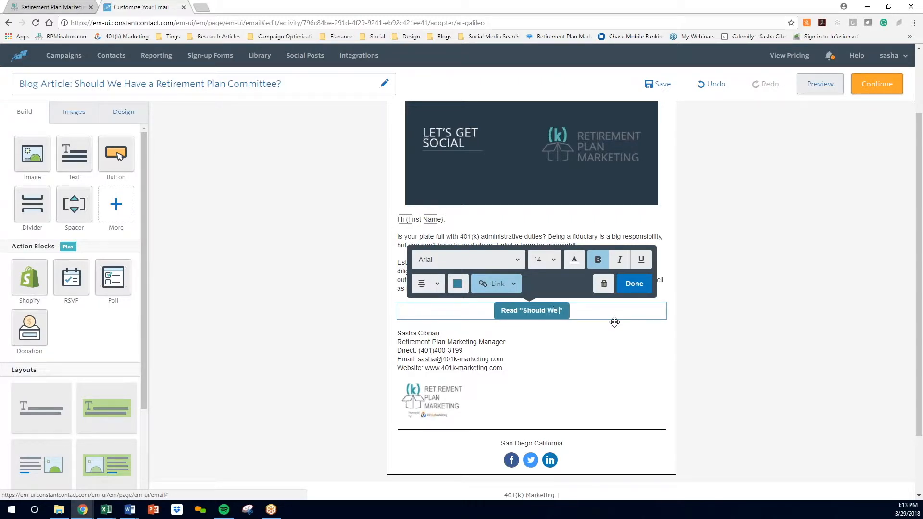
{"action": "type", "text": " a Retirement Plan"}
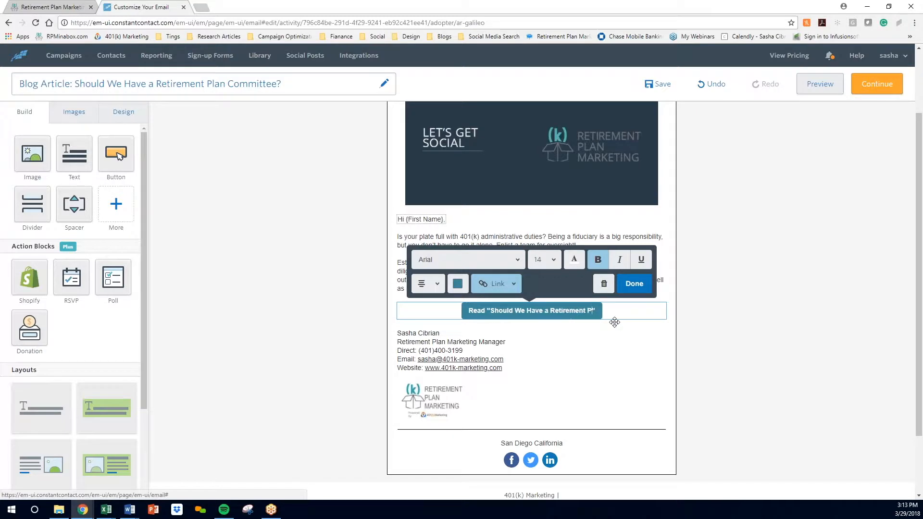
{"action": "type", "text": " Committee?"}
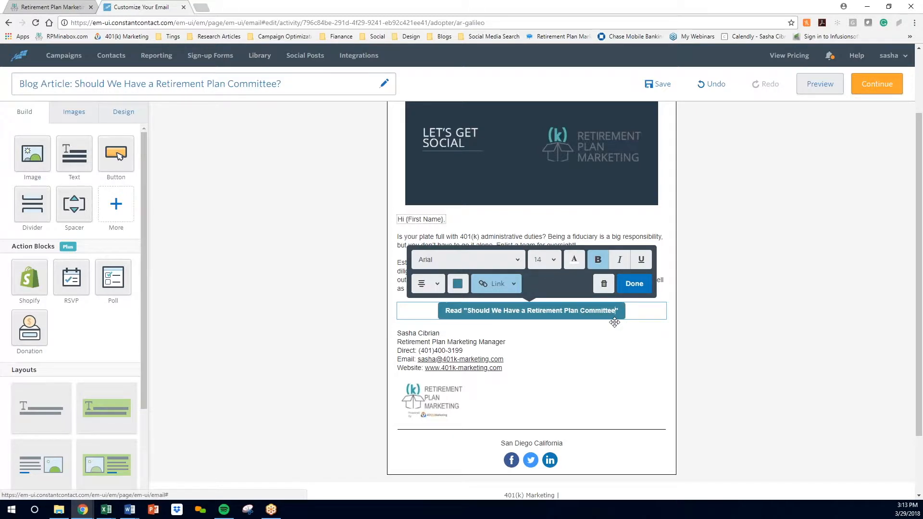
- Insert the button's link with its existing blog post URL and click segmentation, and continue to the drip series summary
{"action": "left_click", "coordinate": [514, 283]}
{"action": "left_click", "coordinate": [487, 309]}
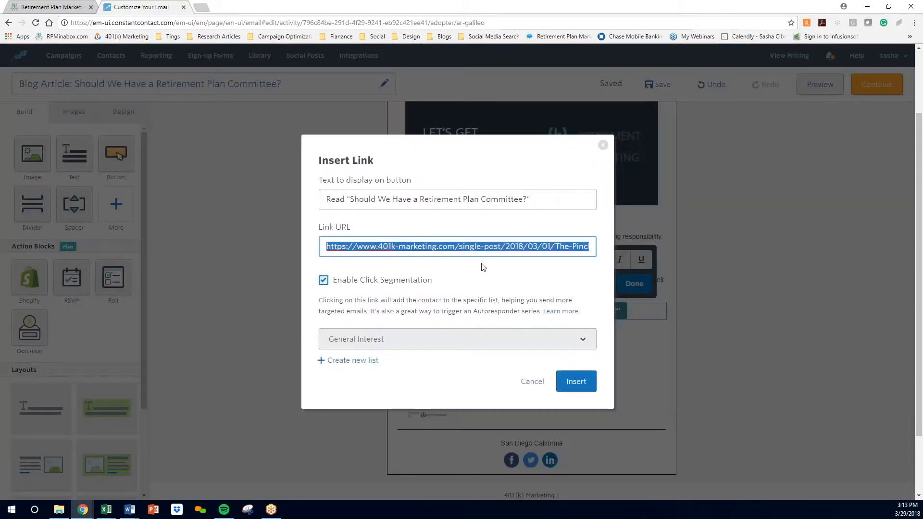
{"action": "left_click", "coordinate": [578, 383]}
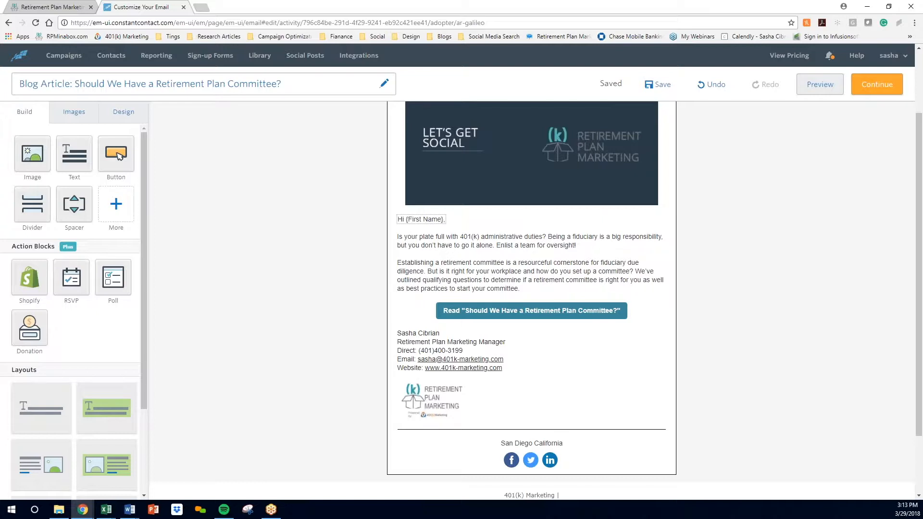
{"action": "scroll", "coordinate": [531, 298], "scroll_direction": "up", "scroll_amount": 2}
{"action": "left_click", "coordinate": [877, 84]}
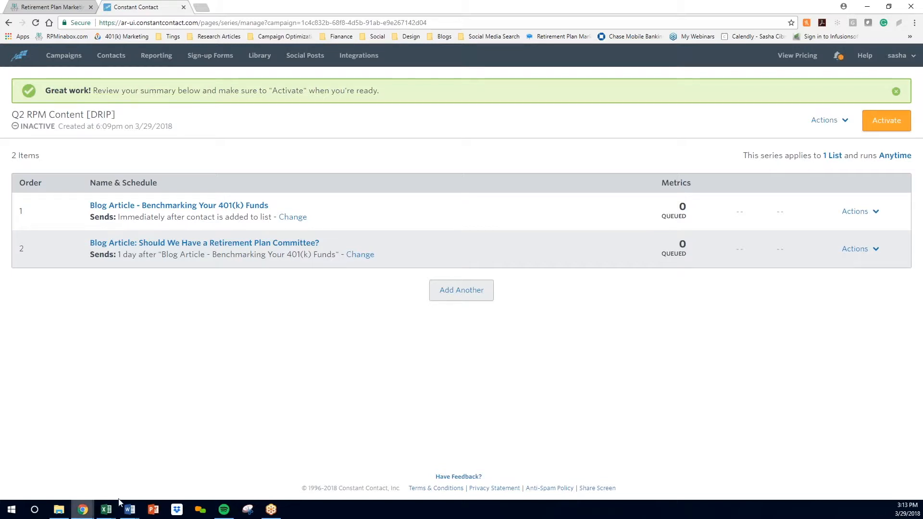
- Download the Q2 2018 Marketing Calendar from the Bonus Materials page of the Retirement Plan Marketing site
{"action": "left_click", "coordinate": [106, 509]}
{"action": "left_click", "coordinate": [43, 7]}
{"action": "mouse_move", "coordinate": [673, 102]}
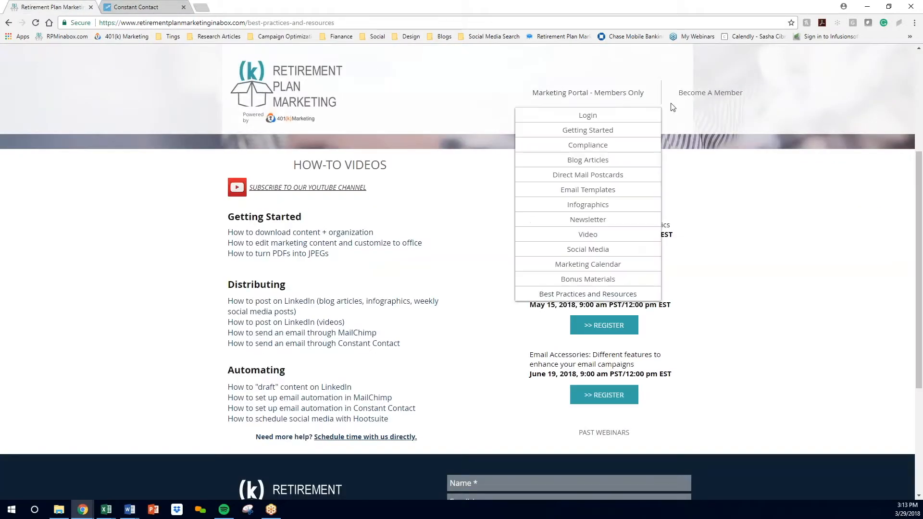
{"action": "left_click", "coordinate": [599, 280]}
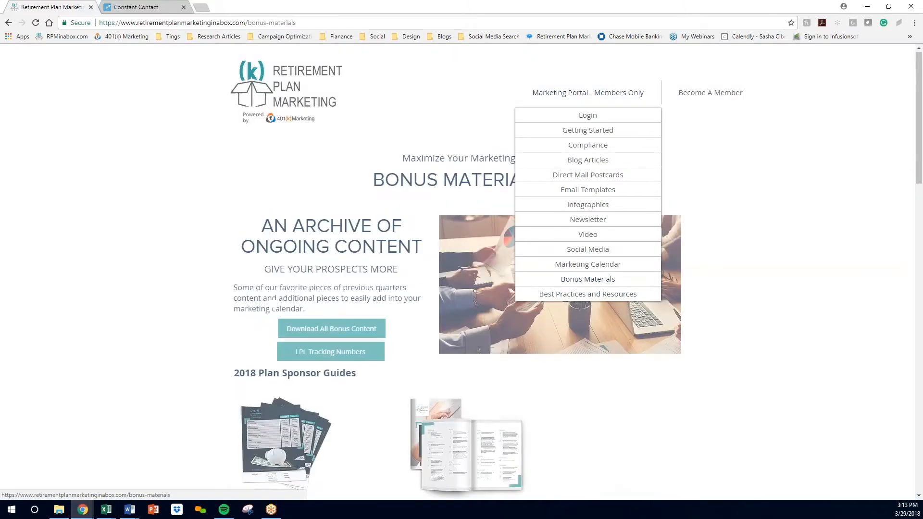
{"action": "scroll", "coordinate": [595, 295], "scroll_direction": "down", "scroll_amount": 8}
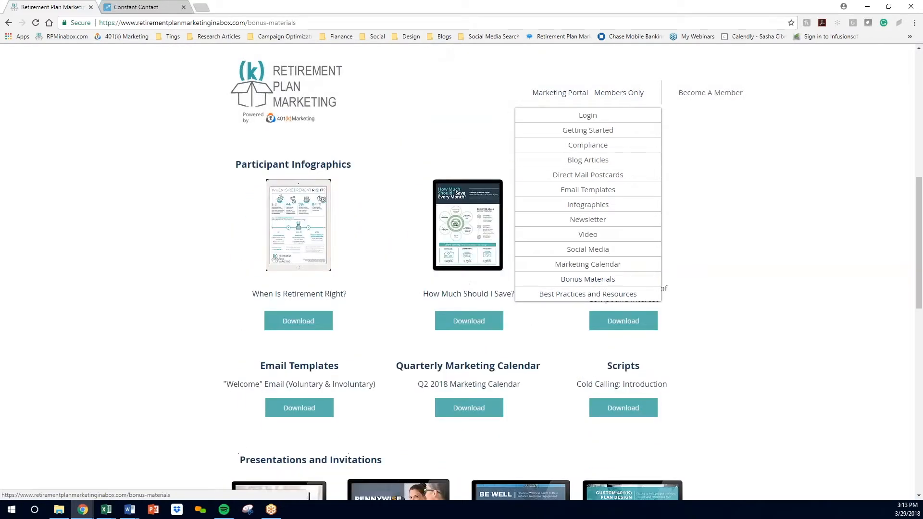
{"action": "left_click", "coordinate": [481, 416]}
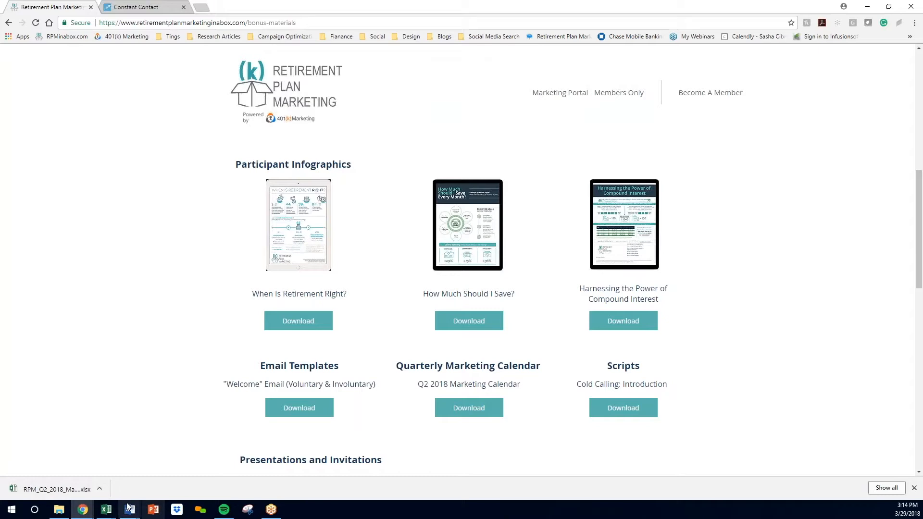
- Open the downloaded marketing calendar workbook for editing and select rows 1 through 23 of the Q2 Content Repository sheet
{"action": "left_click", "coordinate": [75, 485]}
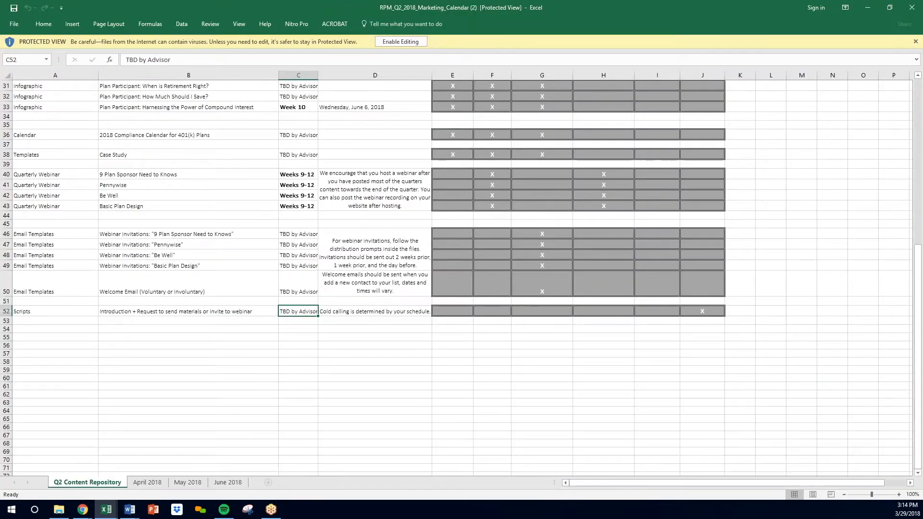
{"action": "left_click", "coordinate": [413, 42]}
{"action": "scroll", "coordinate": [221, 331], "scroll_direction": "up", "scroll_amount": 10}
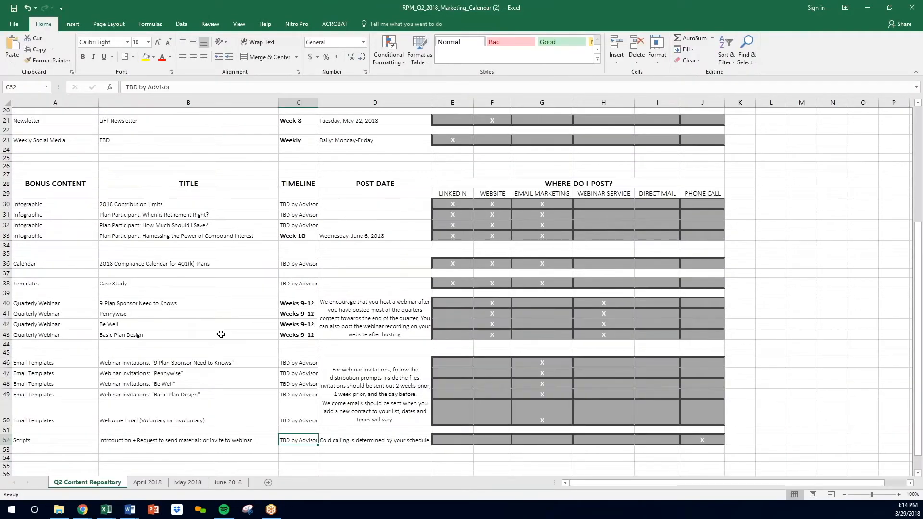
{"action": "scroll", "coordinate": [221, 334], "scroll_direction": "up", "scroll_amount": 1}
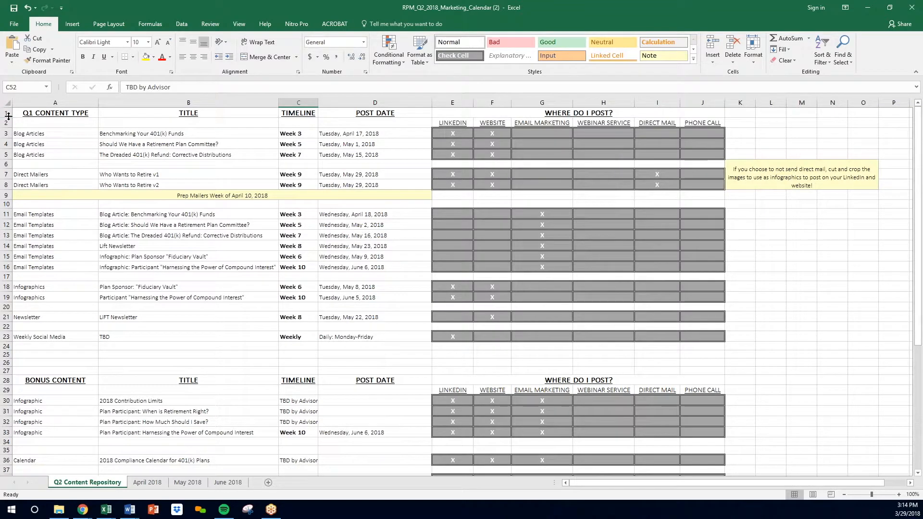
{"action": "left_click_drag", "start_coordinate": [7, 113], "coordinate": [7, 337]}
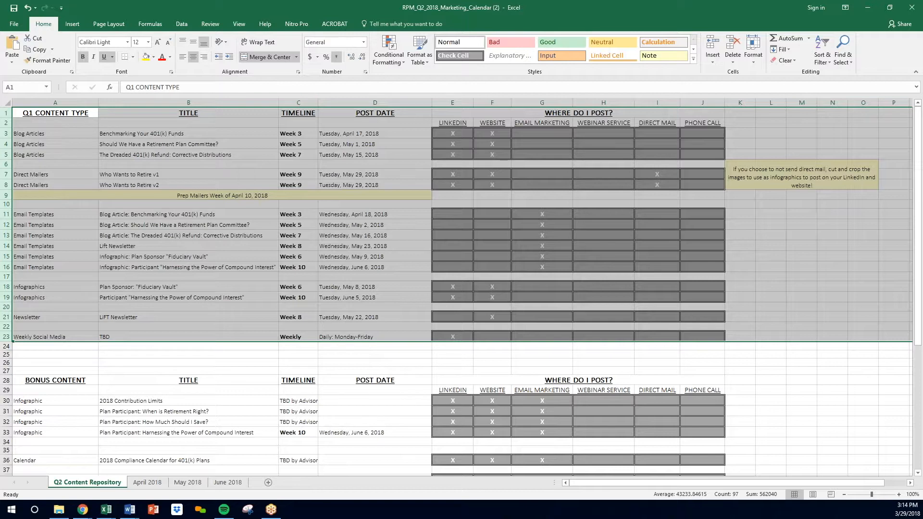
- Fill the selected rows 1 through 23 of the Q2 Content Repository sheet with a light gold theme color
{"action": "left_click", "coordinate": [154, 57]}
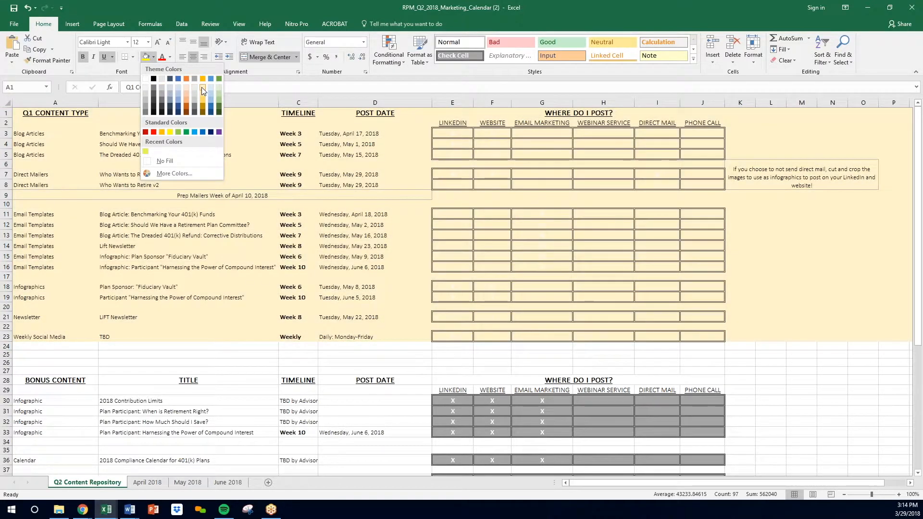
{"action": "left_click", "coordinate": [162, 87]}
{"action": "left_click", "coordinate": [202, 203]}
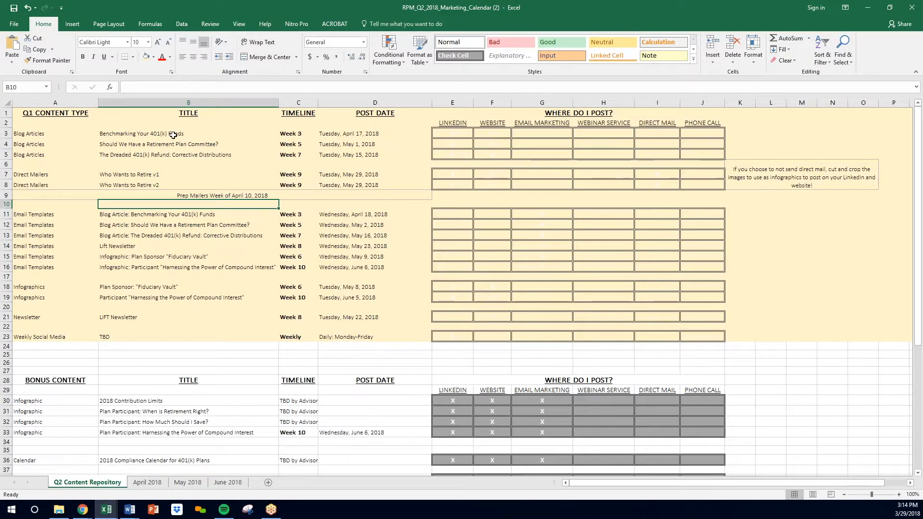
- Examine the post dates and timeline weeks of the Q2 content in rows 3 through 23
{"action": "left_click_drag", "start_coordinate": [342, 135], "coordinate": [337, 333]}
{"action": "left_click", "coordinate": [337, 334]}
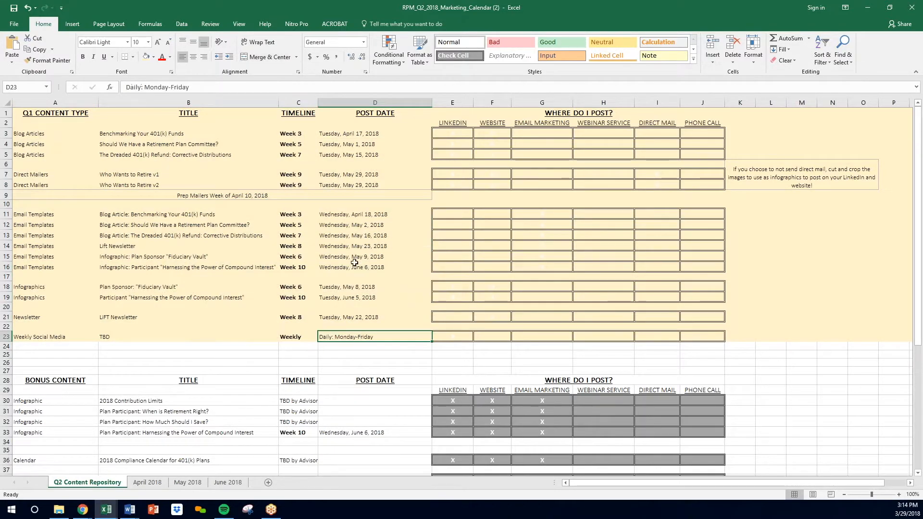
{"action": "left_click", "coordinate": [376, 98]}
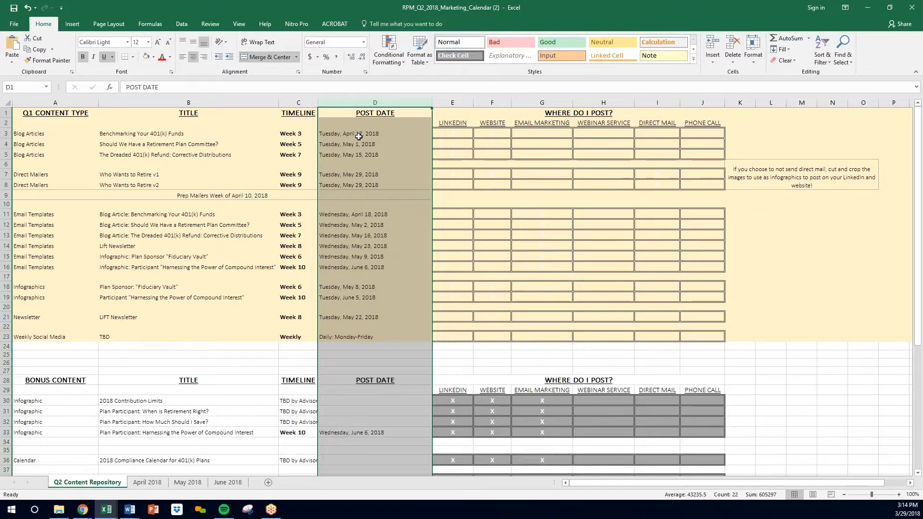
{"action": "left_click_drag", "start_coordinate": [299, 134], "coordinate": [365, 327]}
{"action": "left_click_drag", "start_coordinate": [293, 337], "coordinate": [274, 141]}
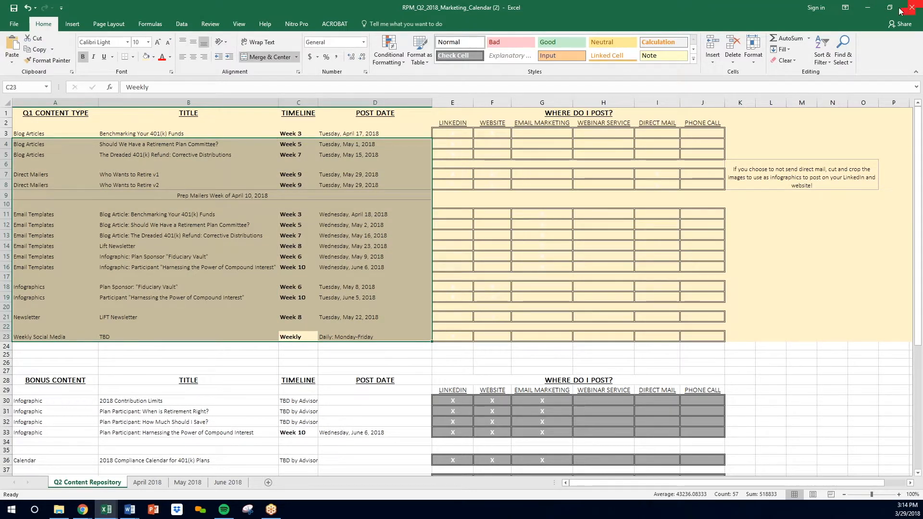
- Switch back to Constant Contact and schedule the "Benchmarking Your 401(k) Funds" email to send immediately after a contact is added to the list
{"action": "left_click", "coordinate": [860, 11]}
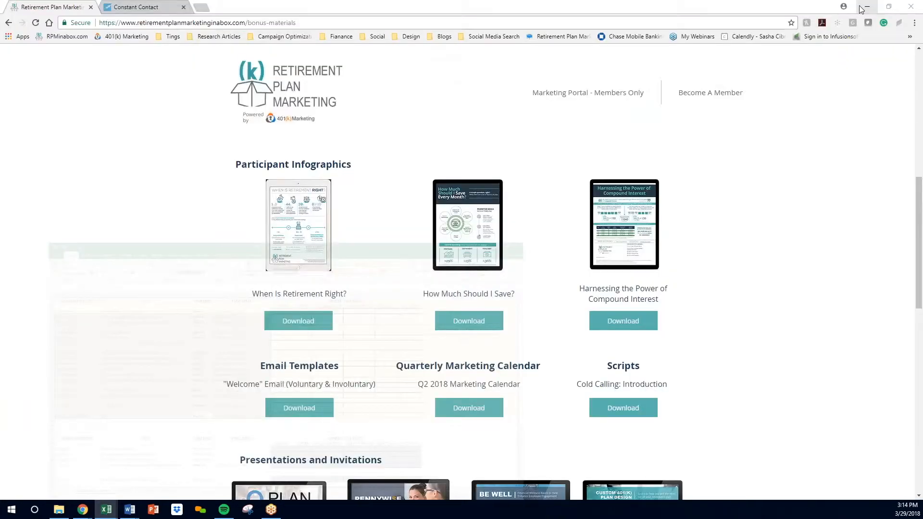
{"action": "left_click", "coordinate": [136, 7]}
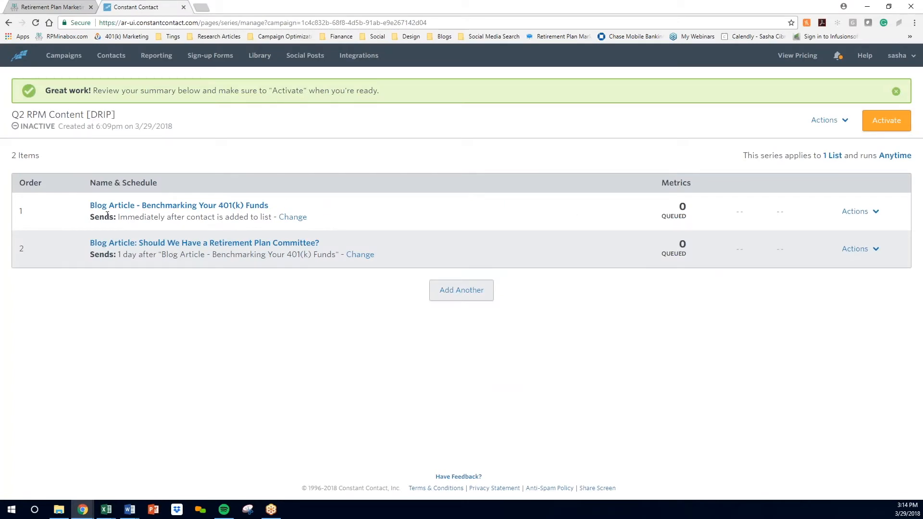
{"action": "left_click", "coordinate": [876, 213]}
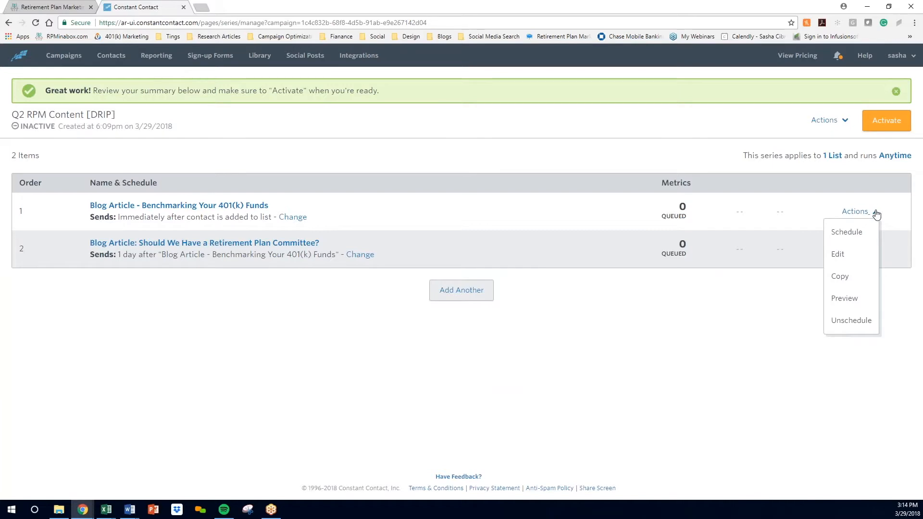
{"action": "left_click", "coordinate": [860, 231]}
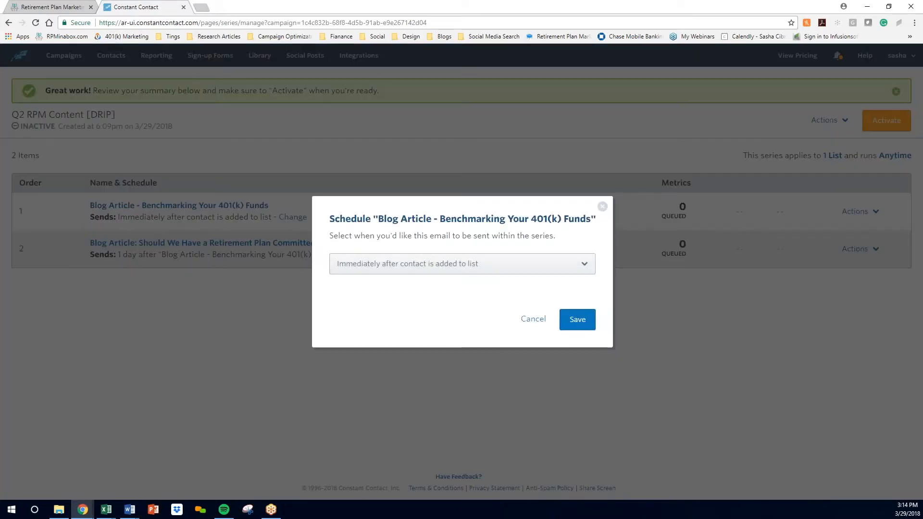
{"action": "left_click", "coordinate": [411, 270]}
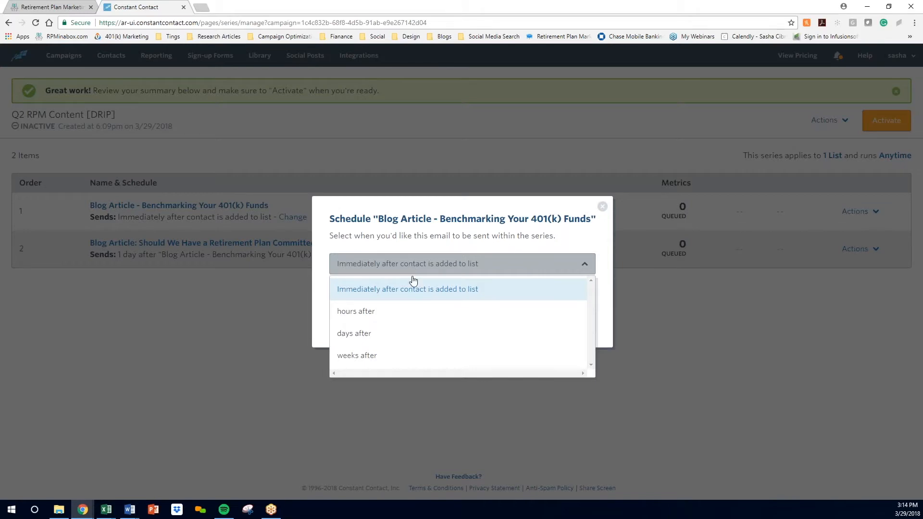
{"action": "left_click", "coordinate": [412, 288]}
{"action": "left_click", "coordinate": [577, 319]}
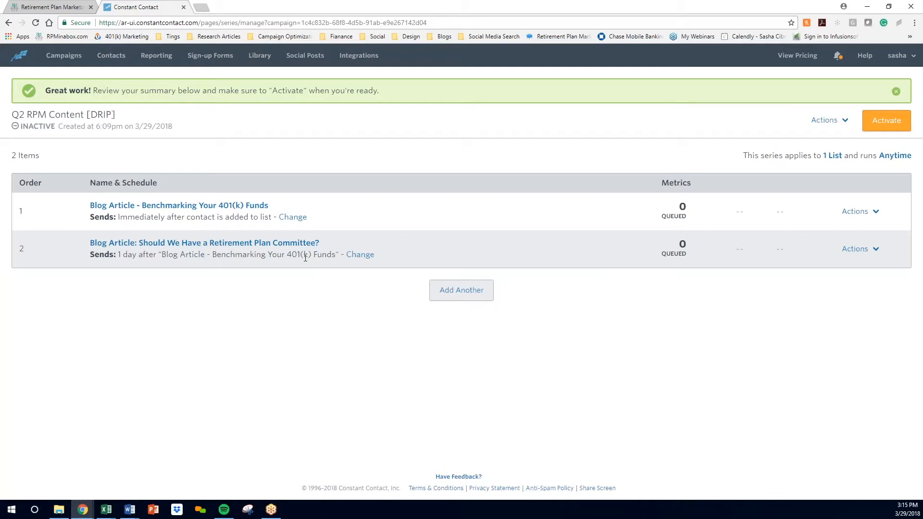
- Open the schedule of the "Should We Have a Retirement Plan Committee?" email and set it to 5 days after the first email
{"action": "left_click", "coordinate": [360, 255]}
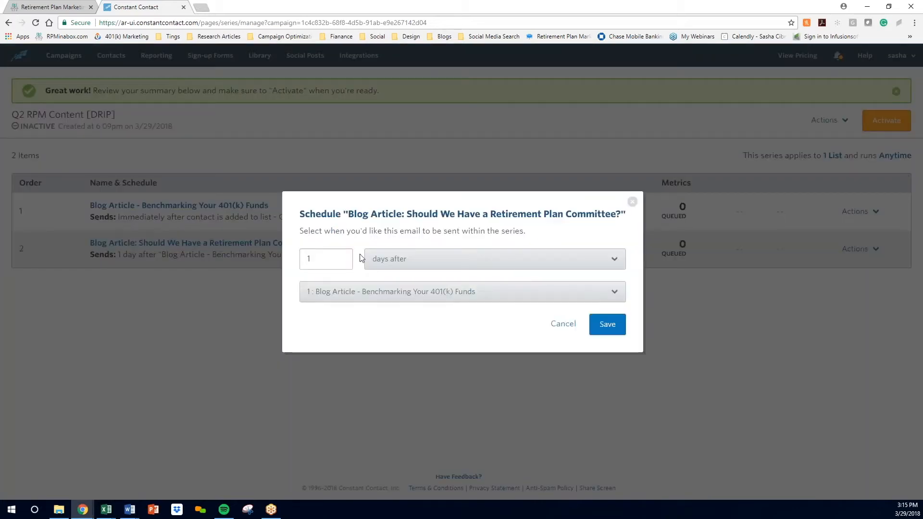
{"action": "left_click", "coordinate": [423, 263]}
{"action": "left_click", "coordinate": [417, 352]}
{"action": "left_click", "coordinate": [455, 262]}
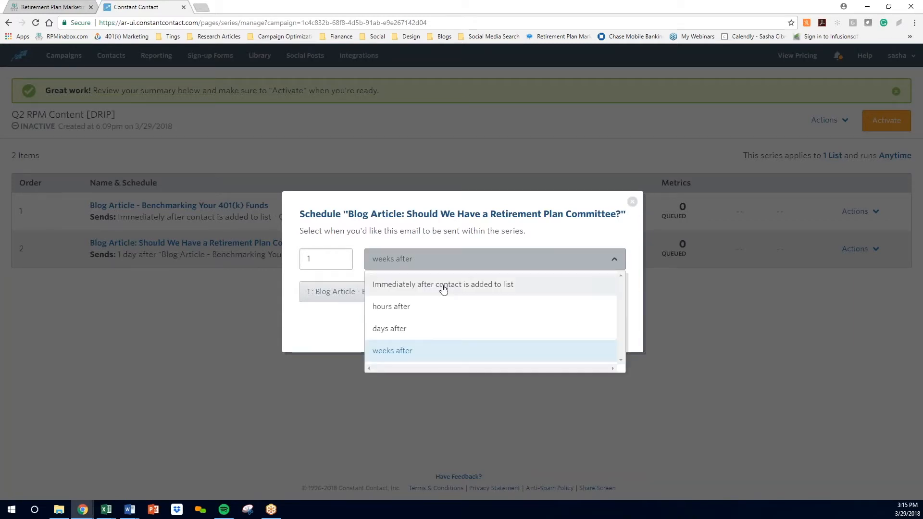
{"action": "left_click", "coordinate": [425, 332]}
{"action": "left_click_drag", "start_coordinate": [317, 259], "coordinate": [295, 261]}
{"action": "type", "text": "5"}
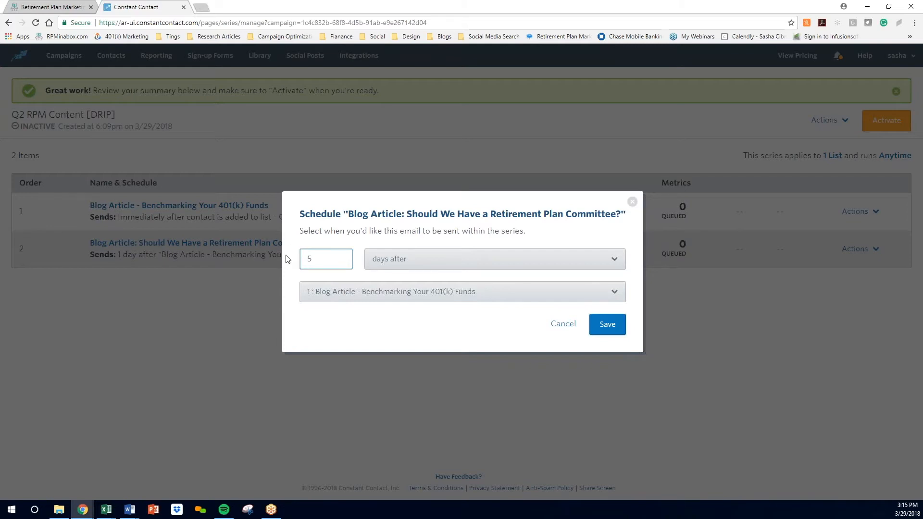
- Switch to the marketing calendar workbook in Excel and compare the timeline weeks of the first two blog articles
{"action": "left_click", "coordinate": [106, 510]}
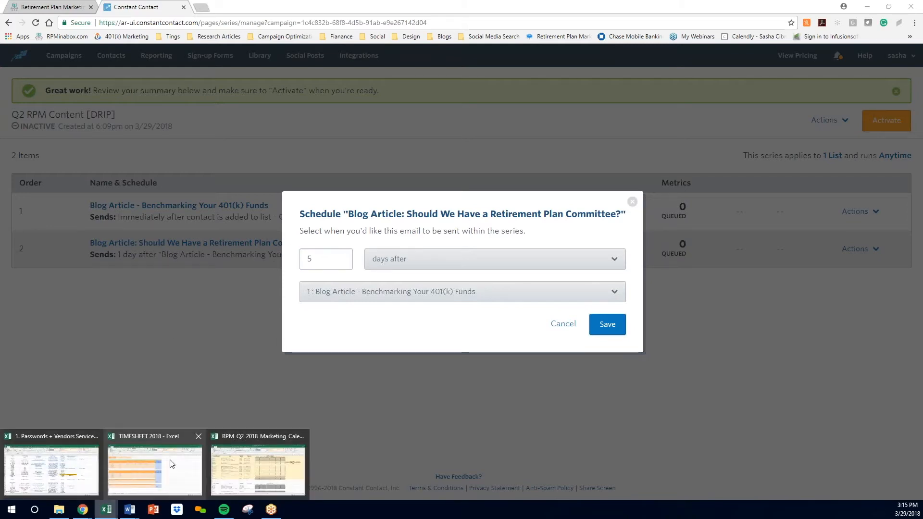
{"action": "left_click", "coordinate": [216, 456]}
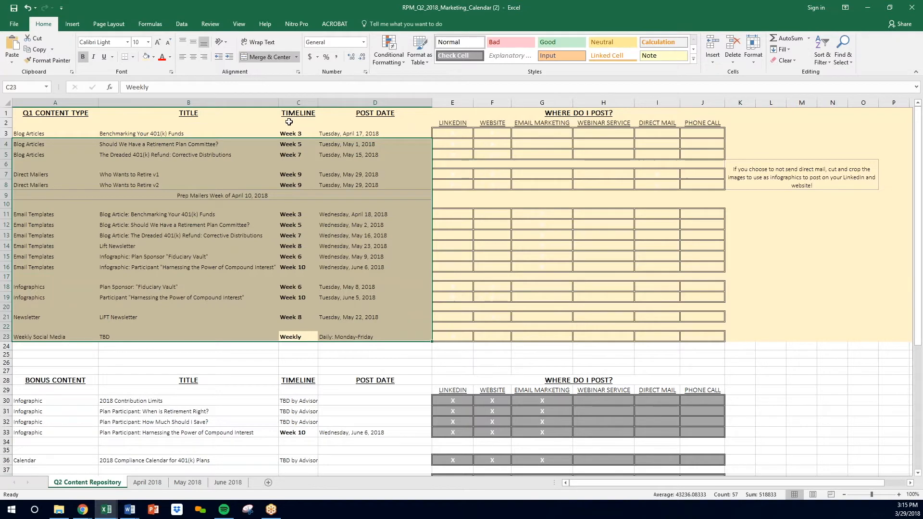
{"action": "left_click", "coordinate": [299, 135]}
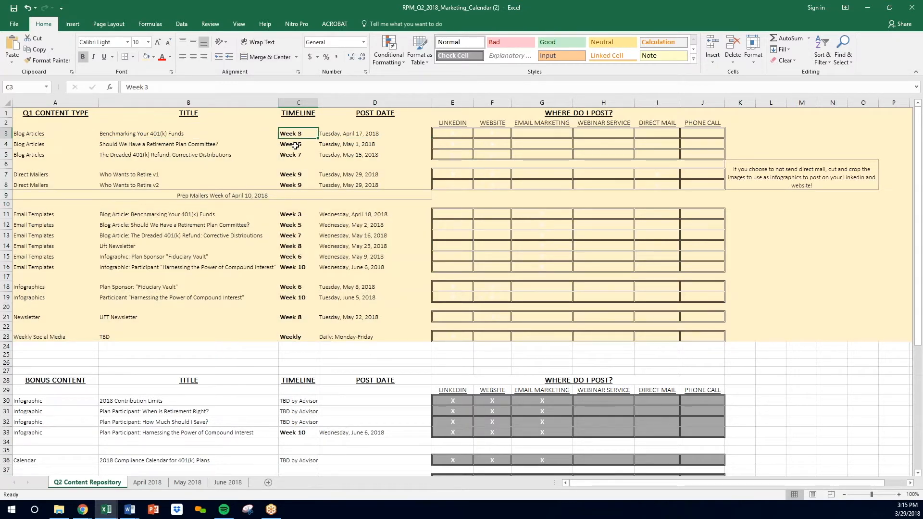
{"action": "key", "text": "Down"}
{"action": "key", "text": "Down"}
{"action": "left_click", "coordinate": [289, 186]}
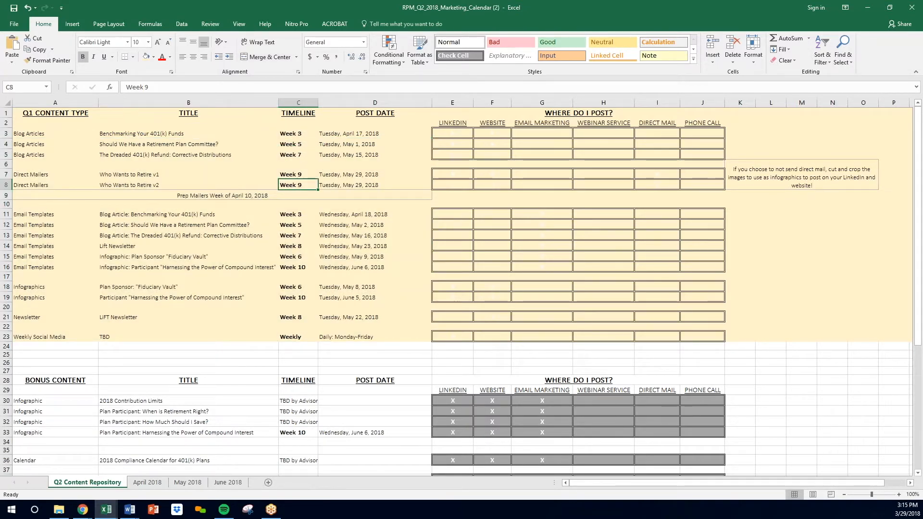
{"action": "left_click", "coordinate": [290, 137]}
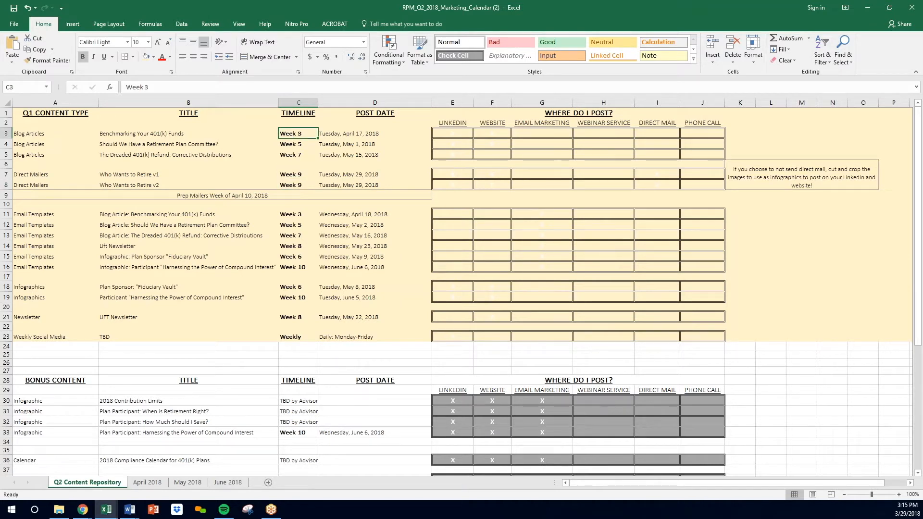
{"action": "left_click", "coordinate": [291, 143]}
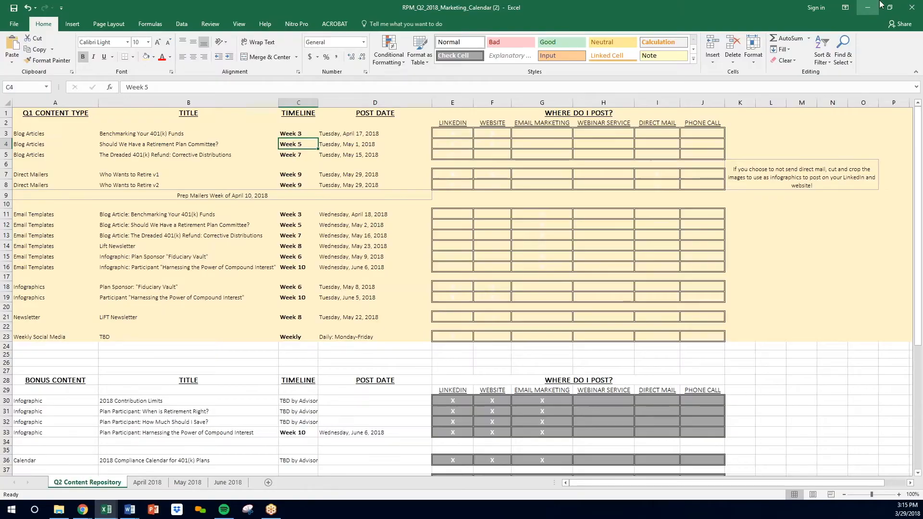
- Return to Constant Contact and save the "Retirement Plan Committee" email's schedule as 2 weeks after the "Benchmarking Your 401(k) Funds" email
{"action": "key", "text": "alt+Tab"}
{"action": "left_click_drag", "start_coordinate": [319, 259], "coordinate": [289, 261]}
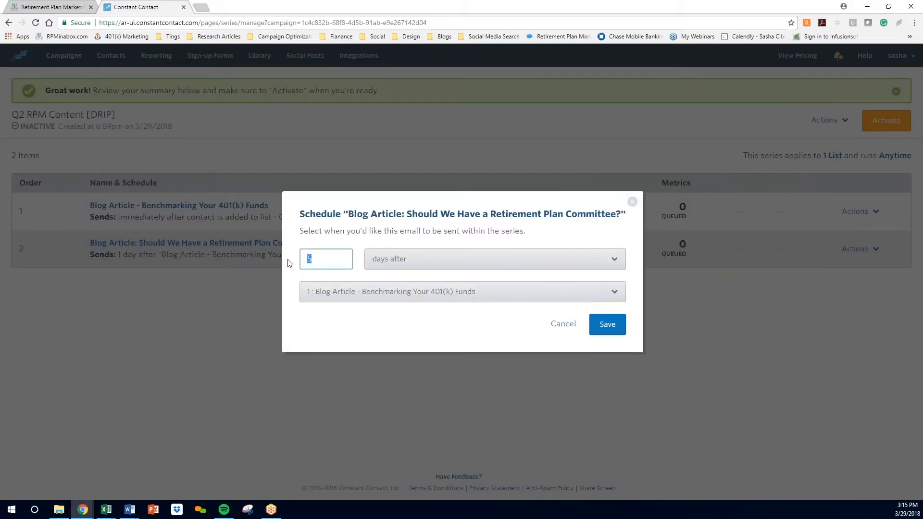
{"action": "type", "text": "2"}
{"action": "left_click", "coordinate": [447, 263]}
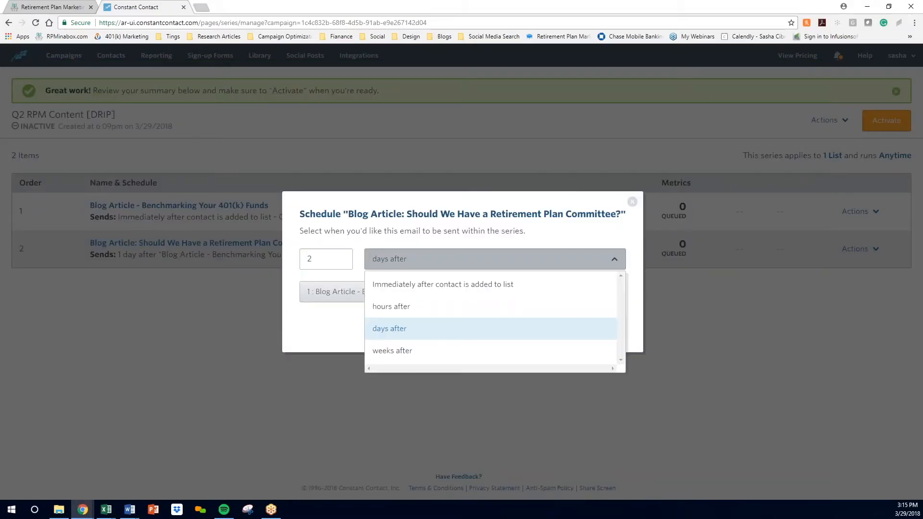
{"action": "left_click", "coordinate": [431, 350]}
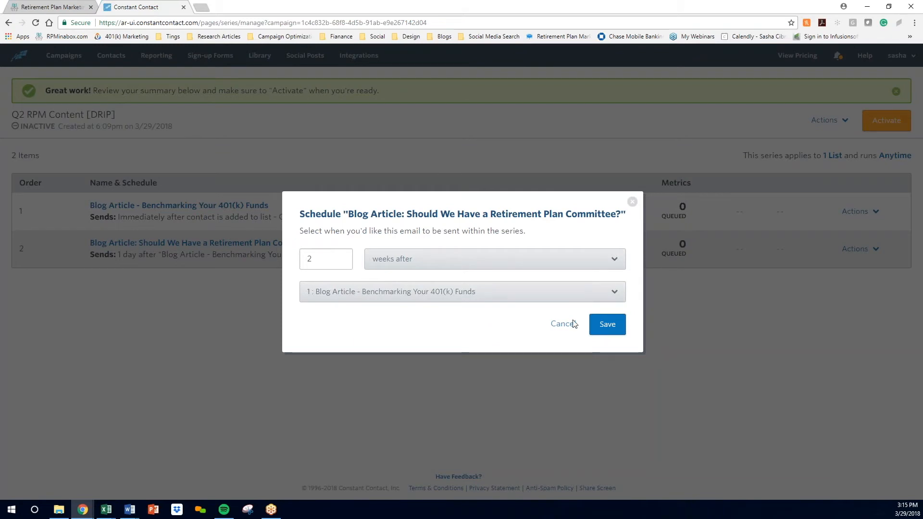
{"action": "left_click", "coordinate": [610, 332]}
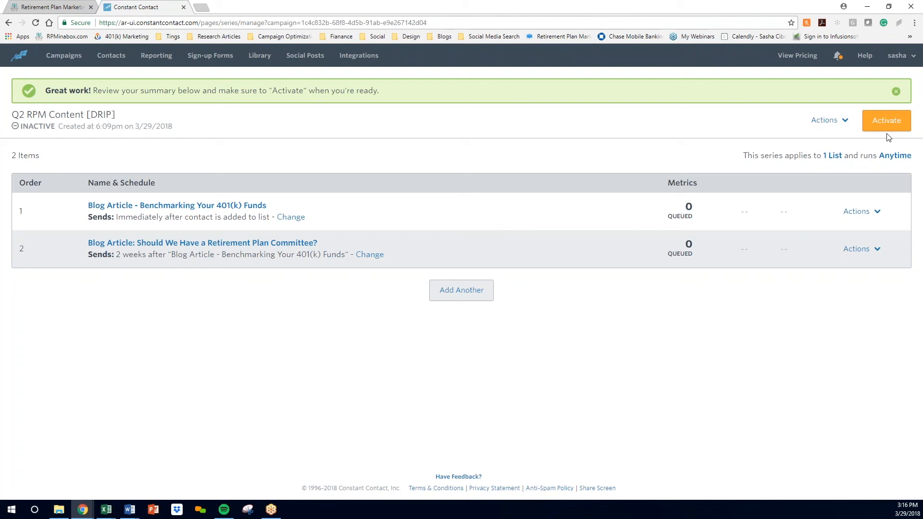
- Switch to the Retirement Plan Marketing site and open its Best Practices and Resources page
{"action": "left_click", "coordinate": [53, 7]}
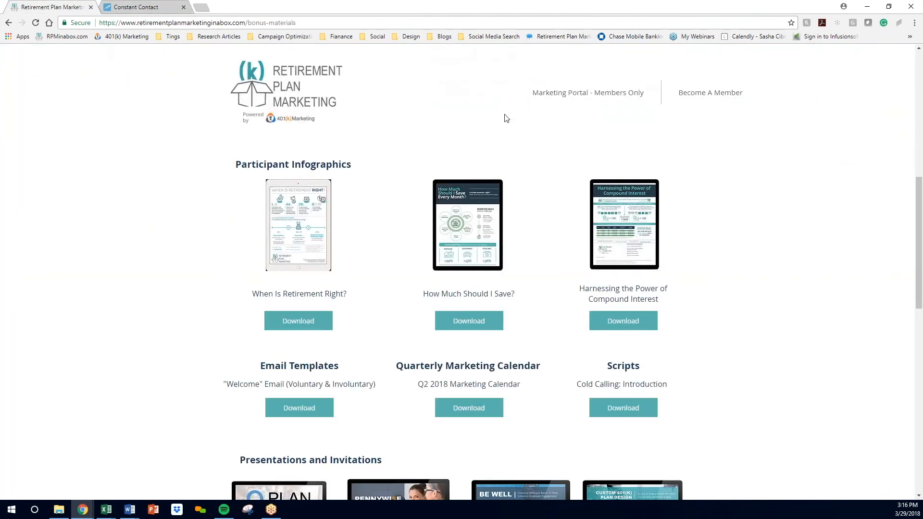
{"action": "mouse_move", "coordinate": [548, 111]}
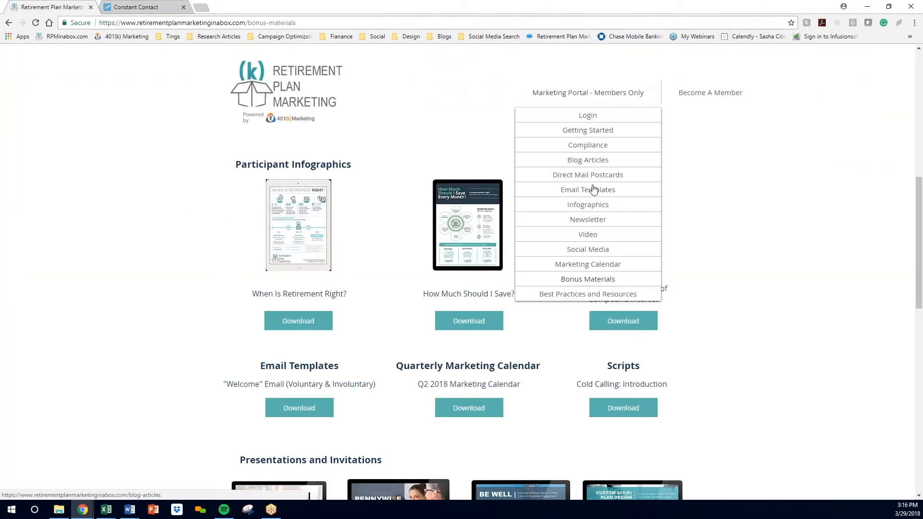
{"action": "left_click", "coordinate": [590, 296]}
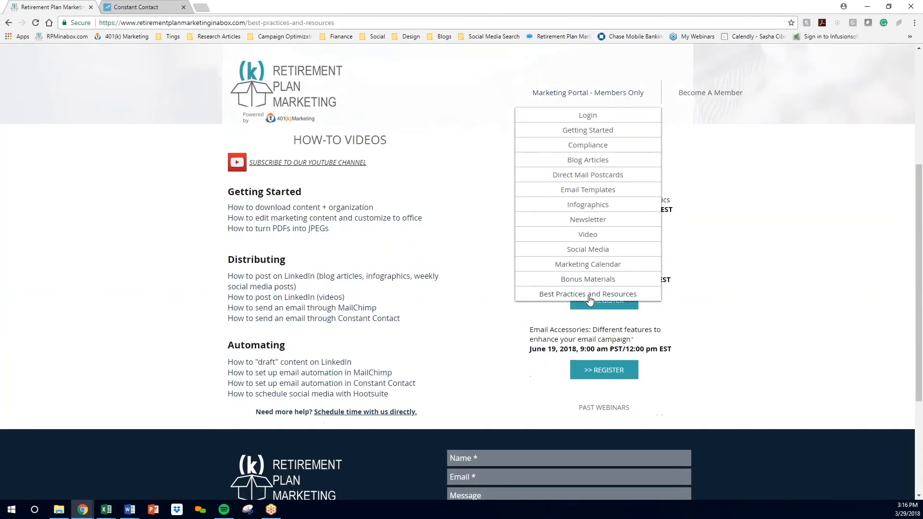